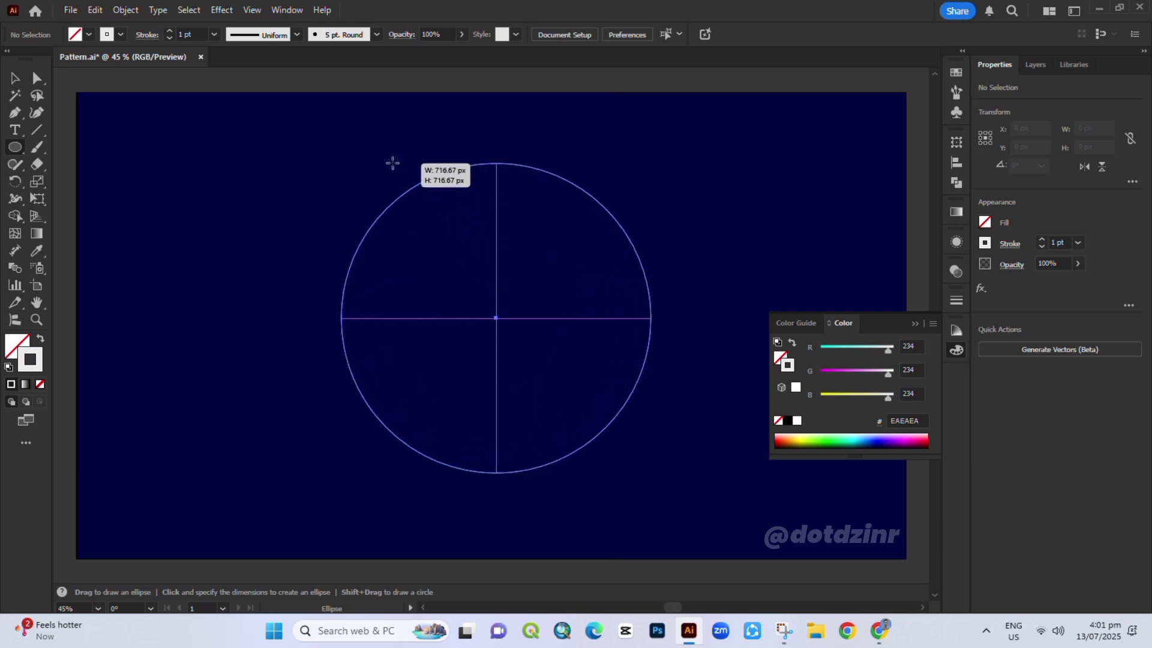
- Paste a copy of the large circle in front and scale it down into a small centre circle
right_click(390, 162)
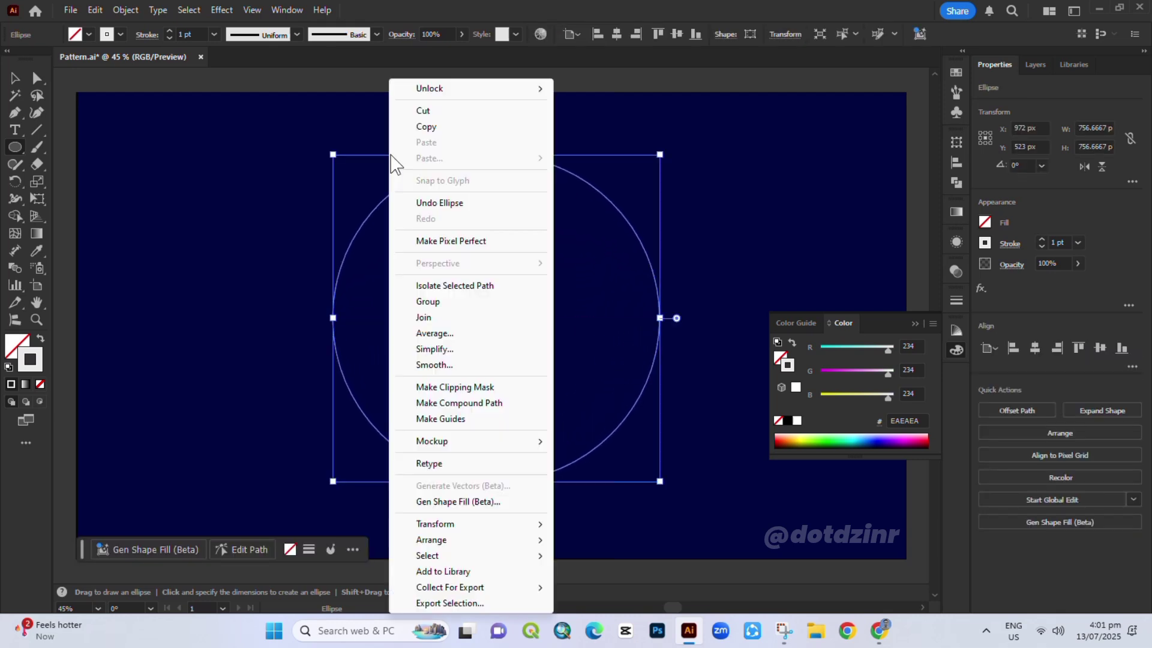
click(431, 128)
right_click(391, 167)
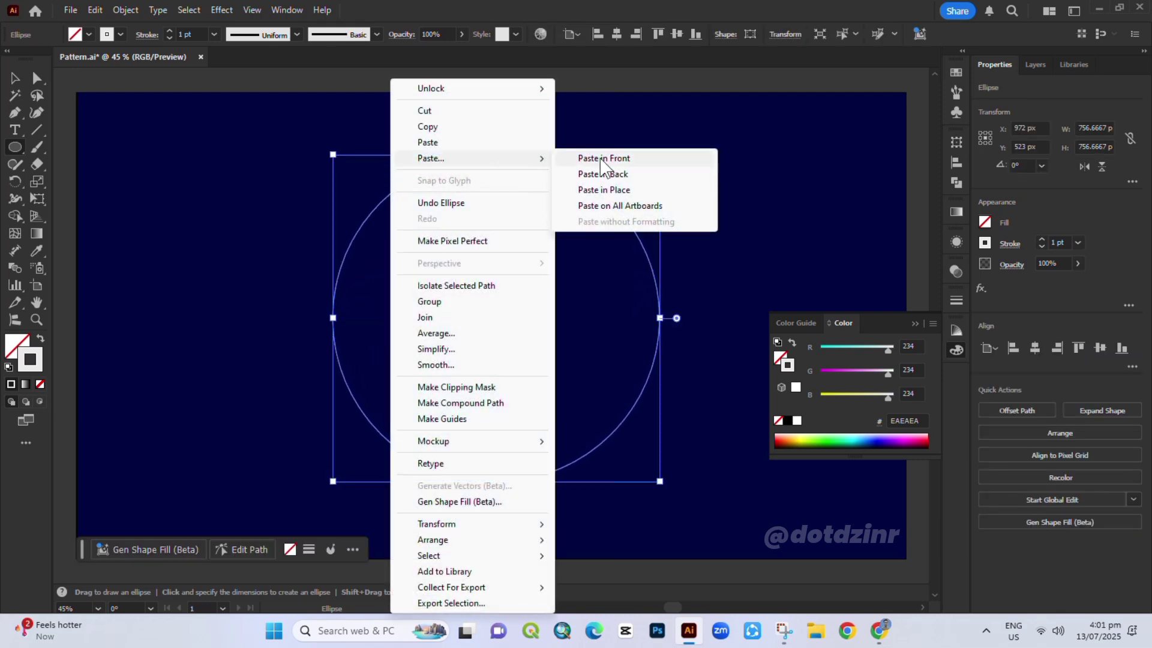
click(606, 161)
drag(497, 155, 501, 292)
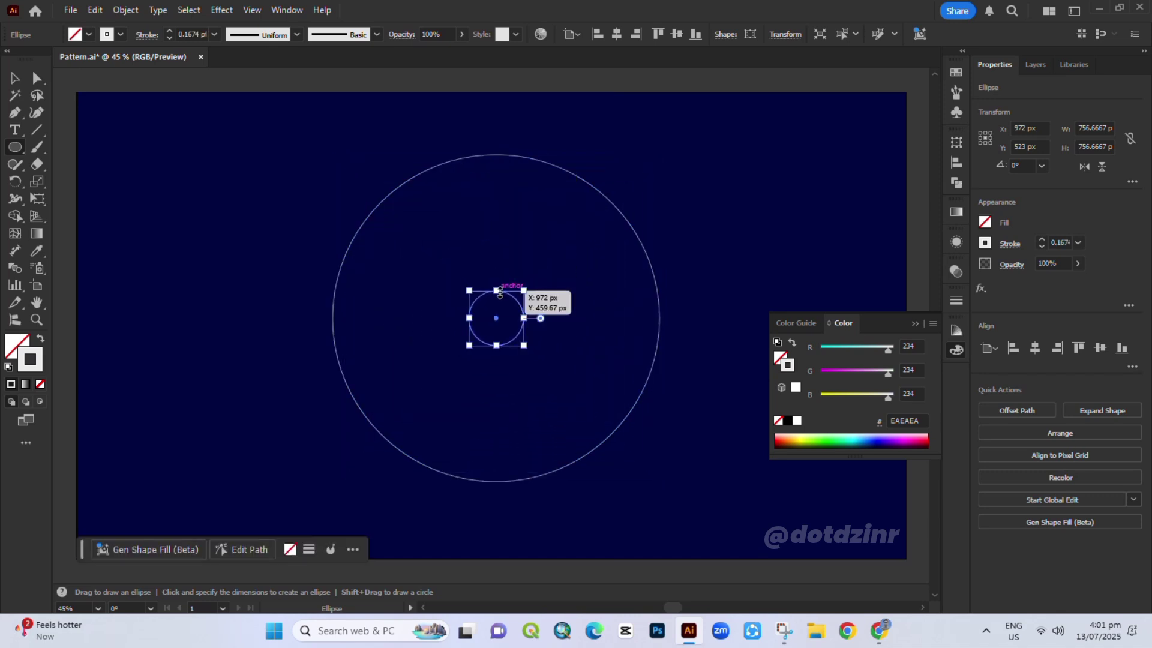
click(15, 78)
click(352, 179)
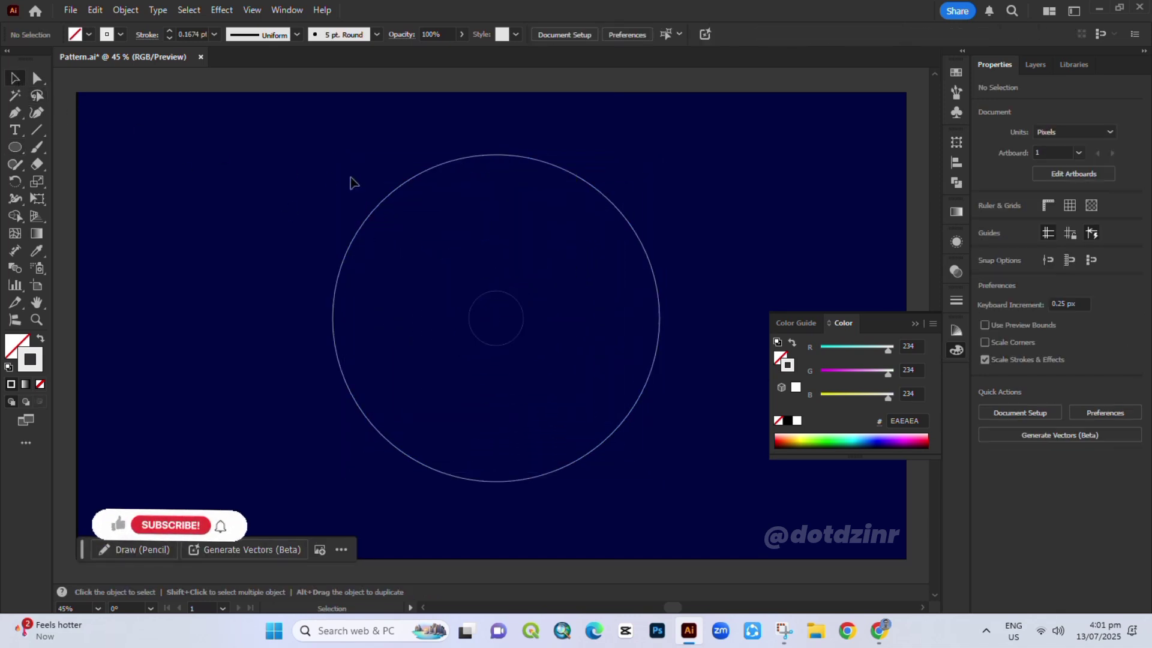
- Blend the outer circle into the inner circle using Specified Steps set to 3
click(15, 268)
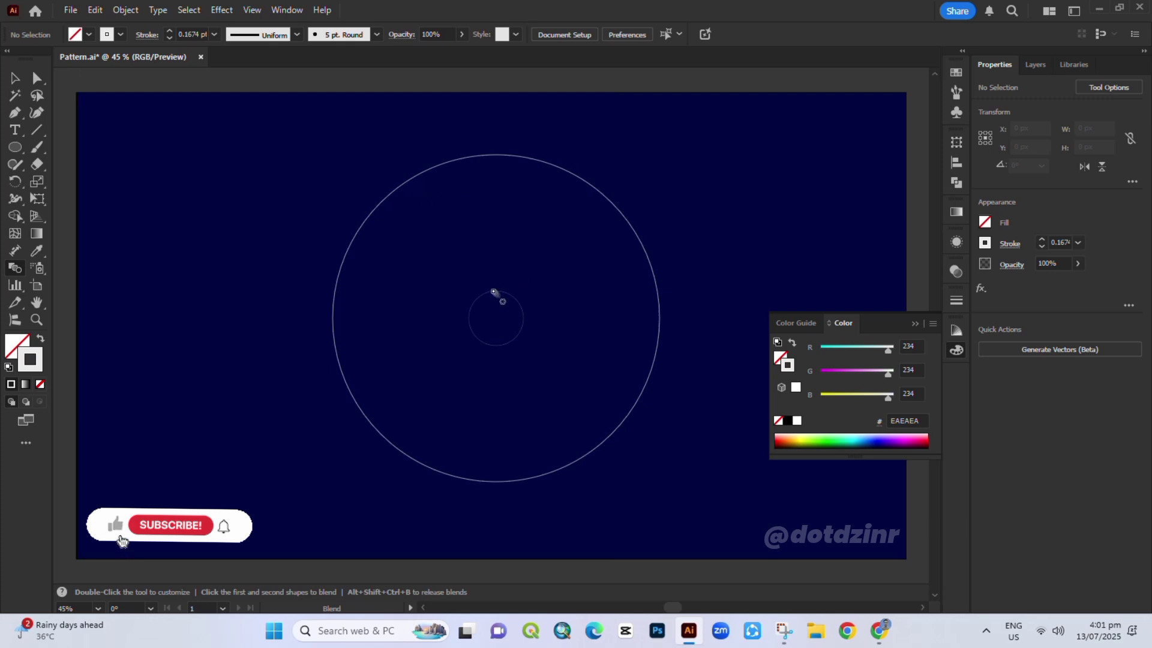
click(495, 156)
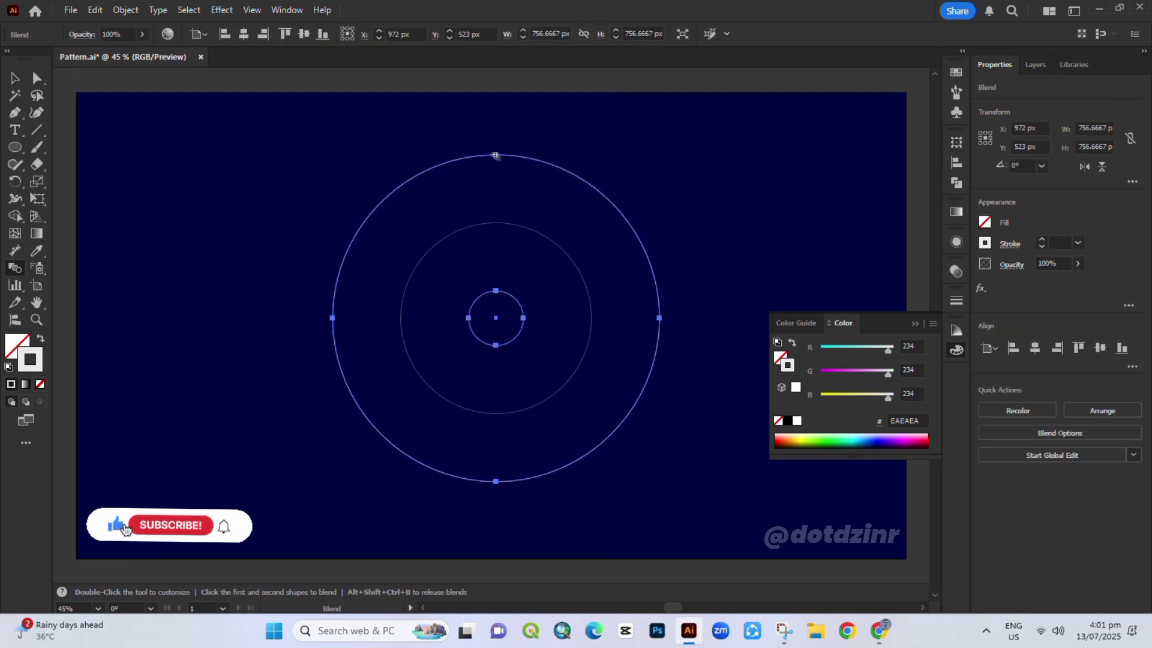
double_click(12, 270)
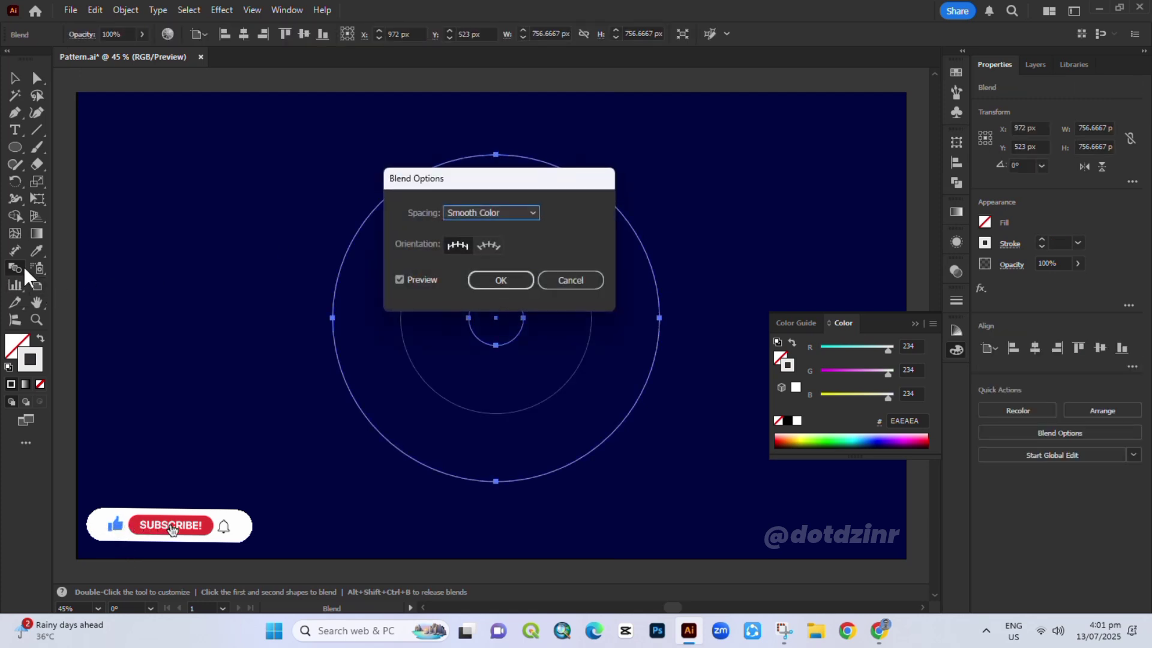
click(478, 211)
click(487, 244)
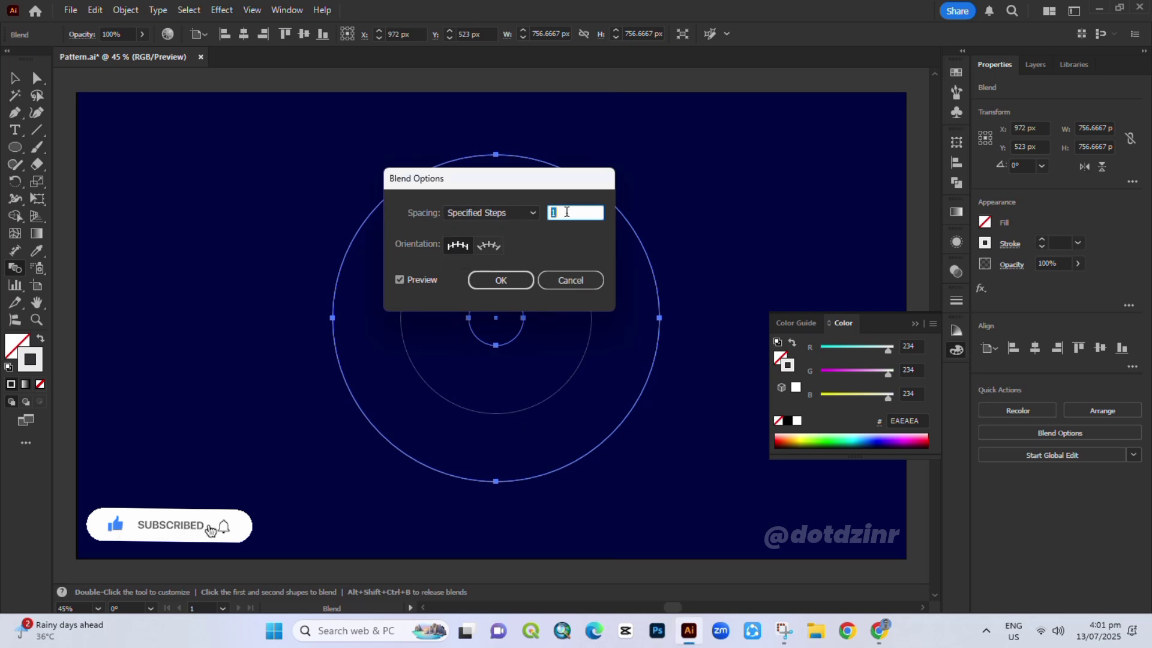
click(515, 282)
- Expand the blend into separate concentric circle paths
click(13, 81)
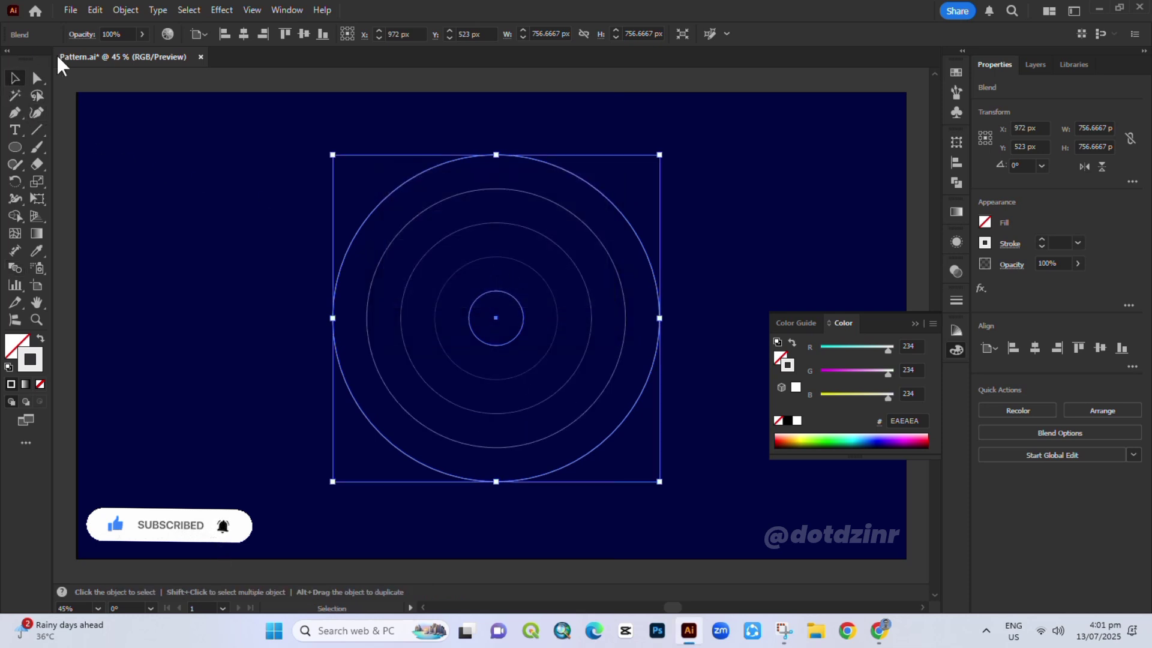
click(123, 10)
click(159, 224)
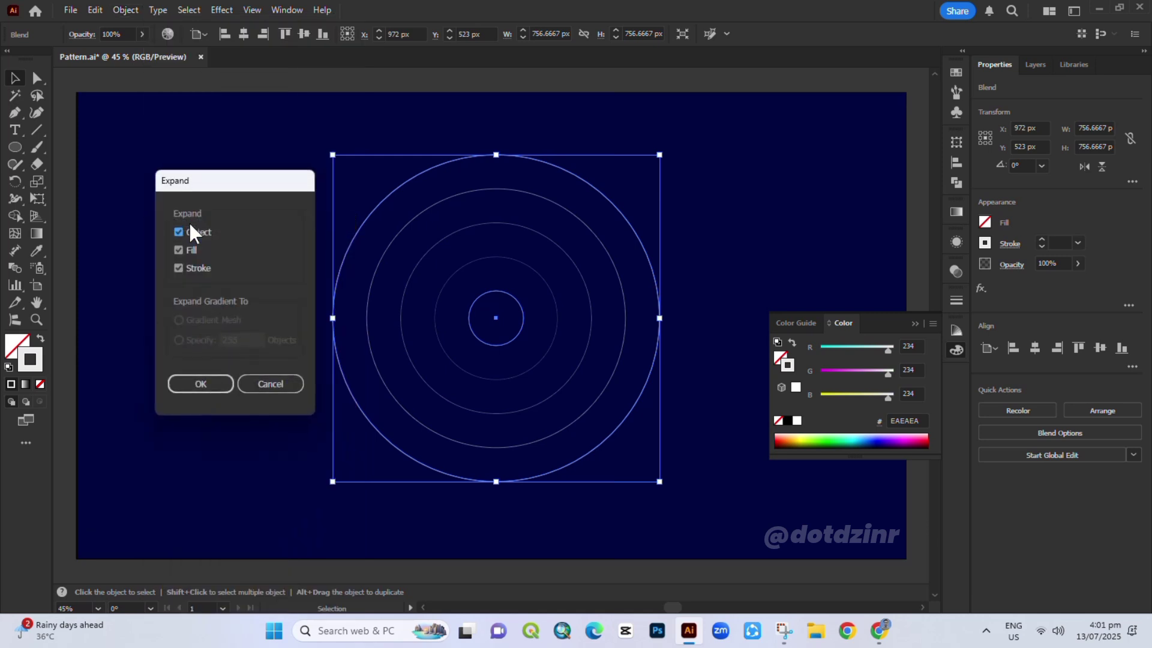
click(202, 384)
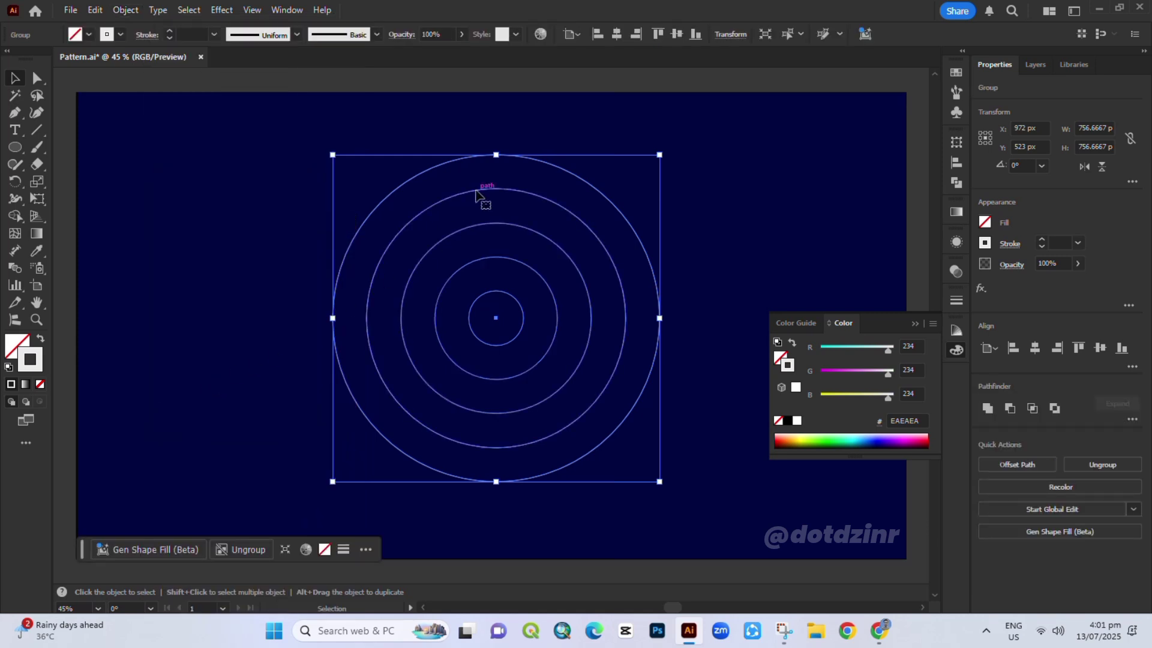
- Scale the ring group down to about 367 px and duplicate it above and below
drag(496, 157, 496, 239)
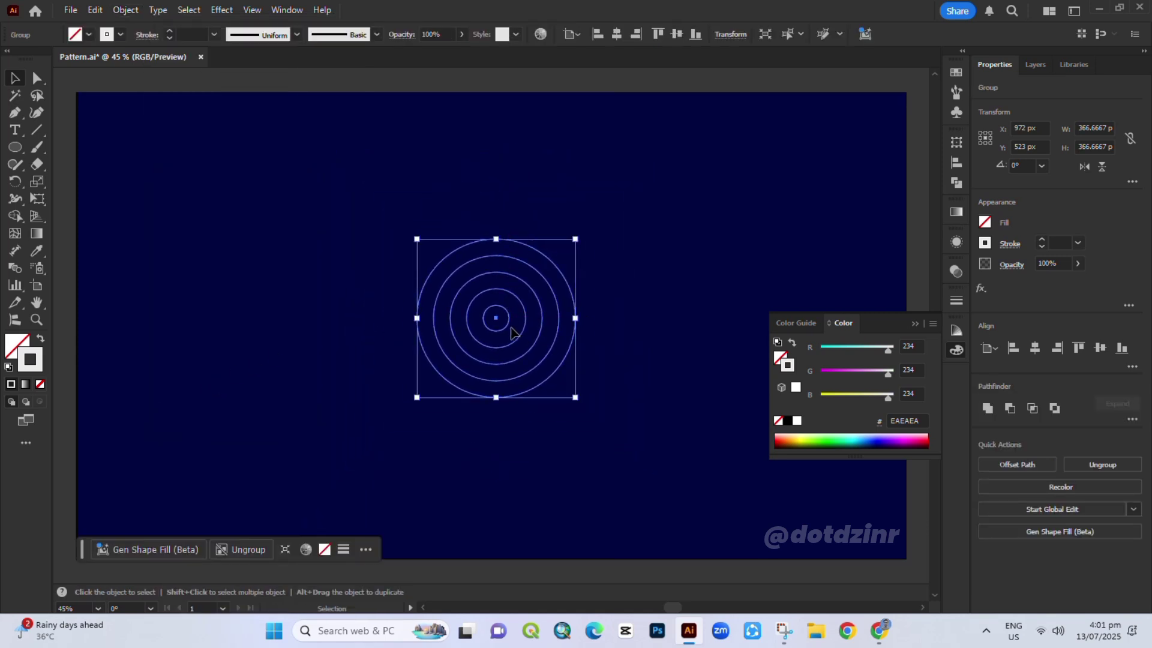
drag(517, 382, 518, 260)
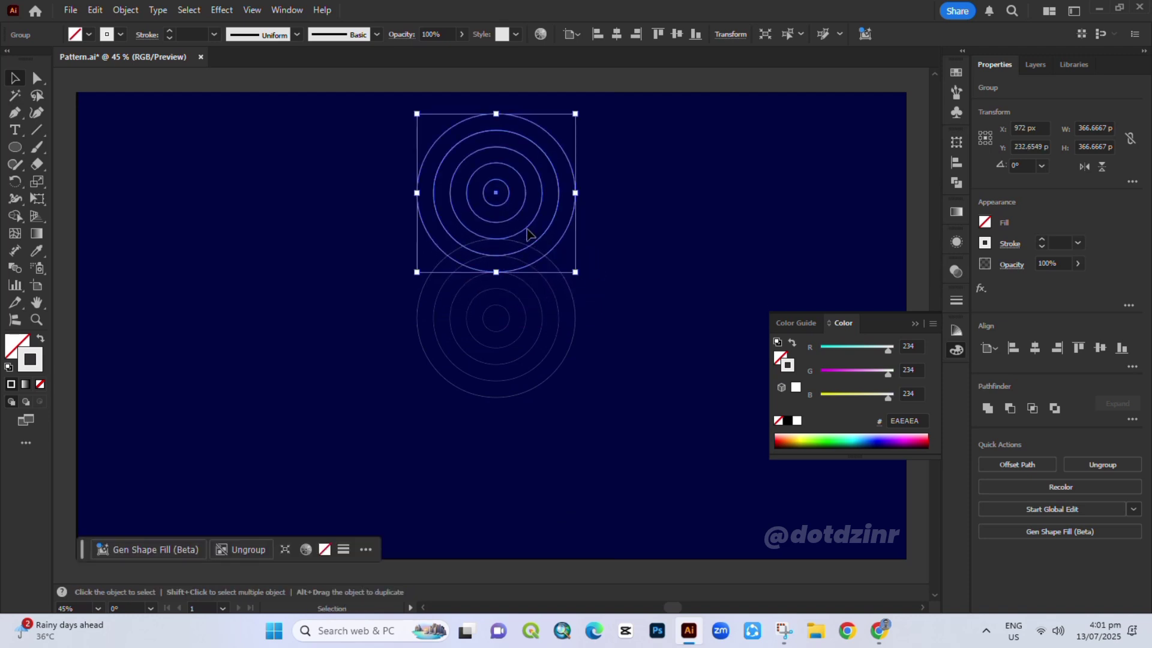
drag(540, 204, 548, 447)
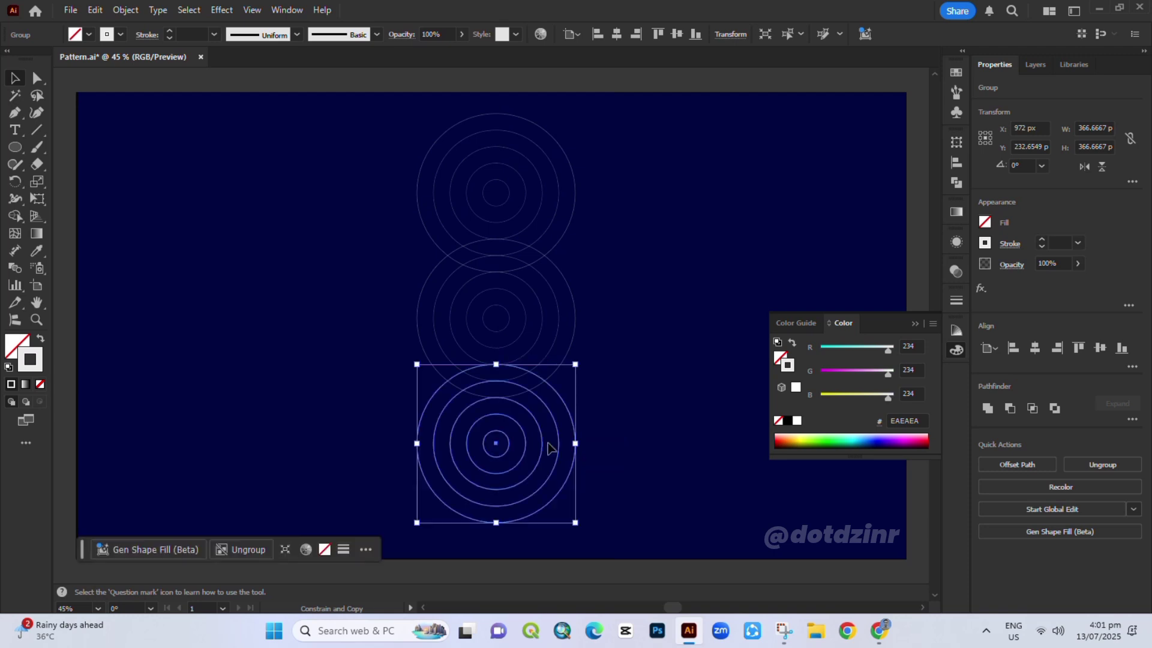
- Paste the top and bottom ring sets in front, rotate them 90° to the sides, and select all five
shift+click(574, 192)
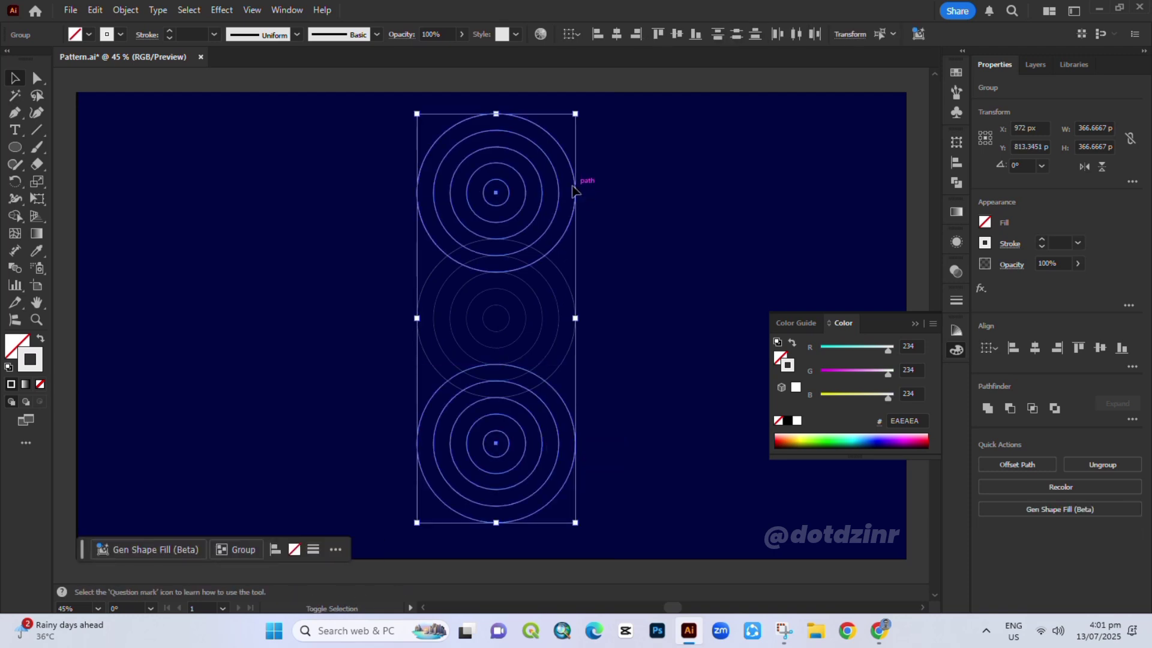
right_click(455, 163)
click(505, 210)
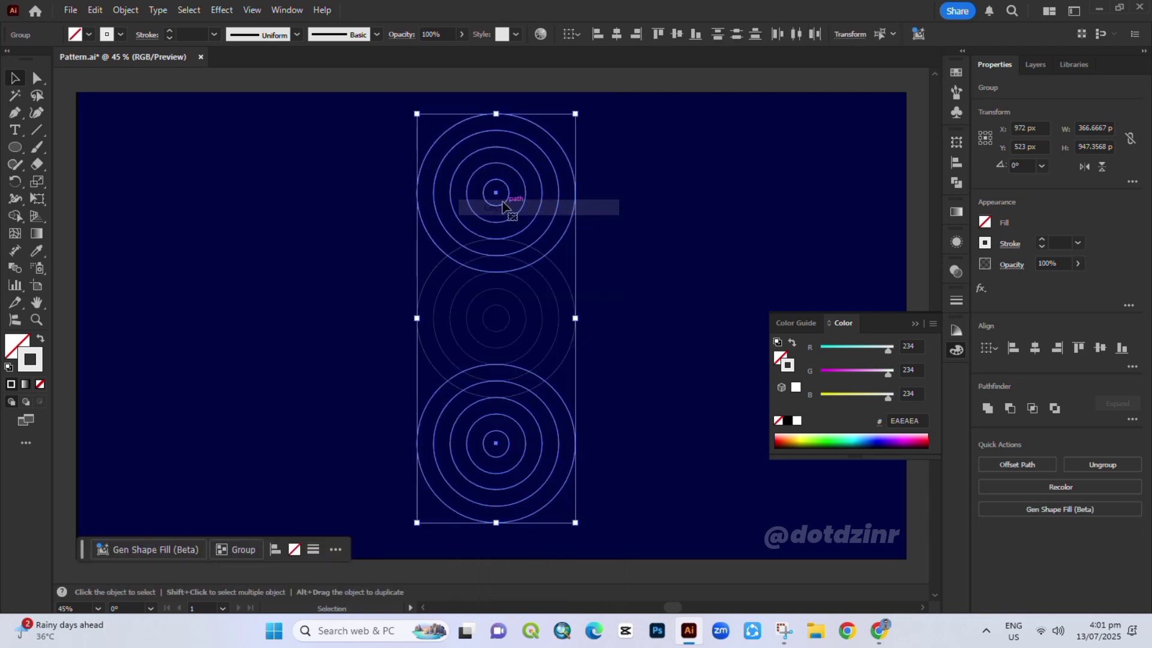
right_click(498, 193)
mouse_move(645, 245)
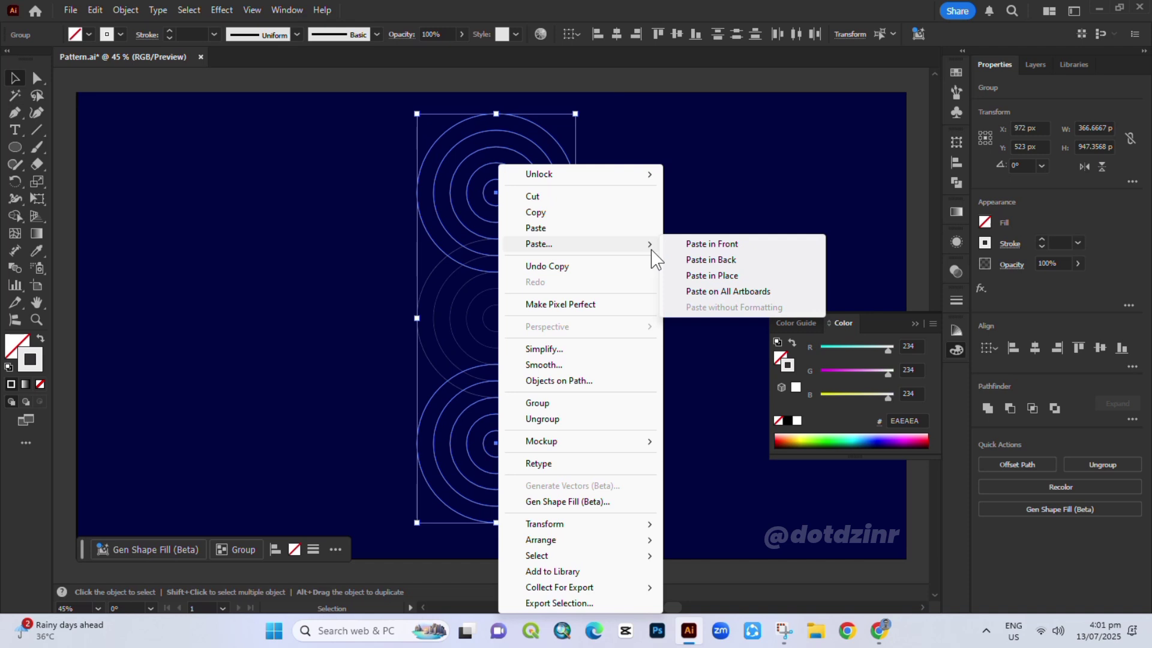
click(684, 243)
drag(580, 112, 582, 332)
click(334, 175)
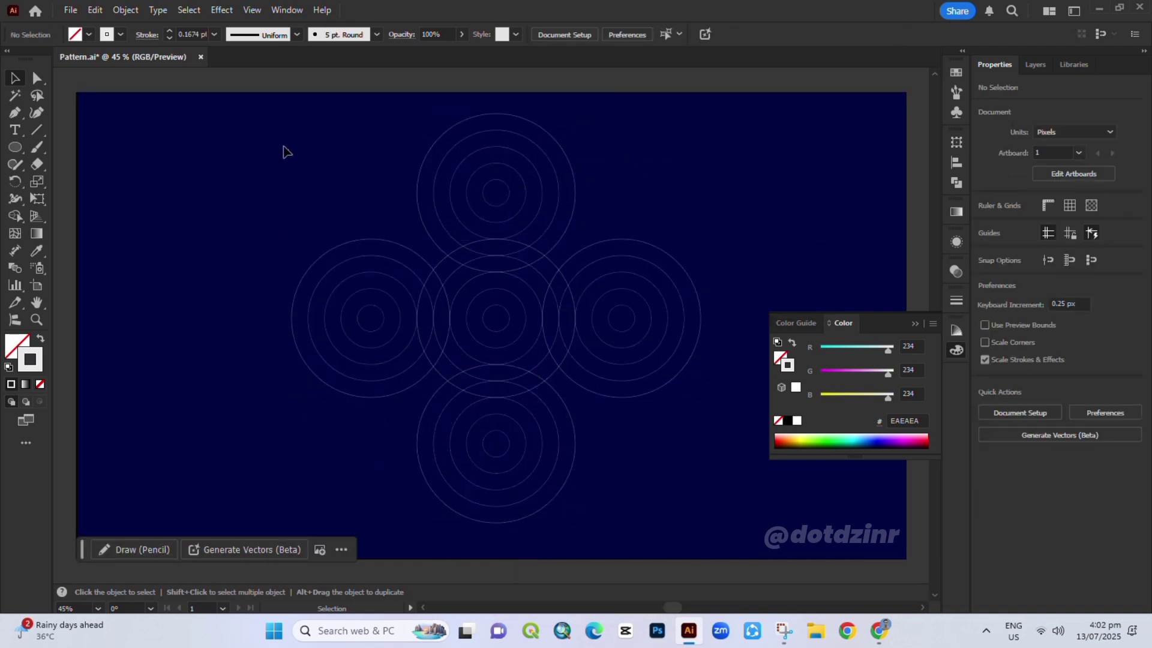
drag(282, 150, 638, 414)
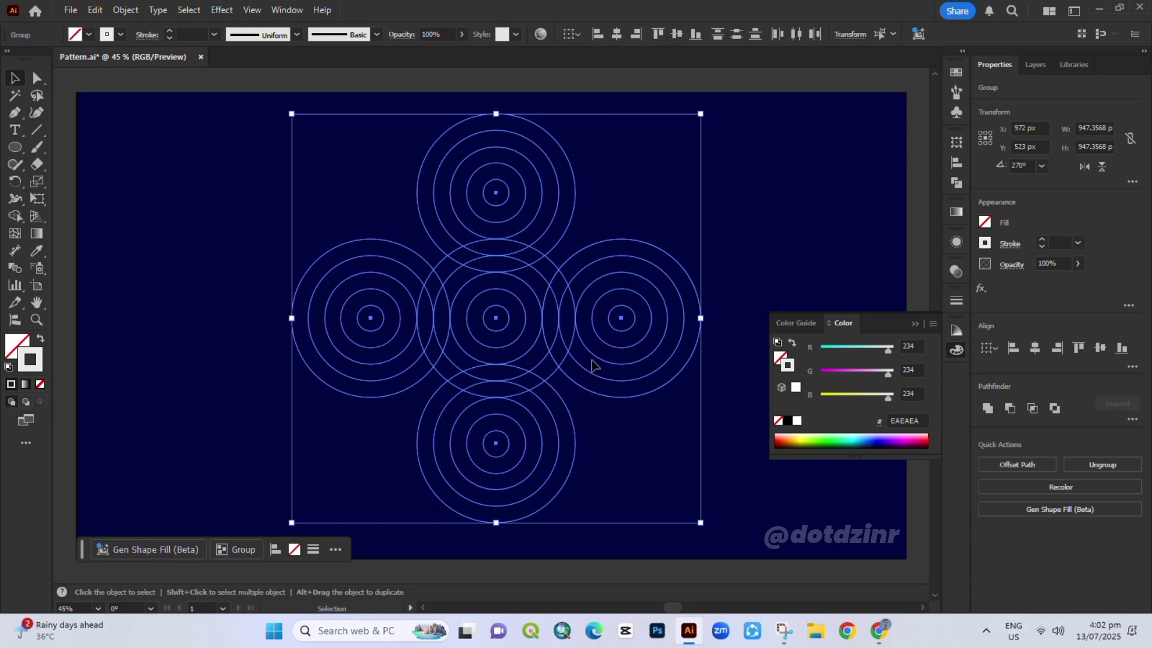
- Set the ring stroke weight to 20 pt and expand the strokes into filled shapes
click(1040, 238)
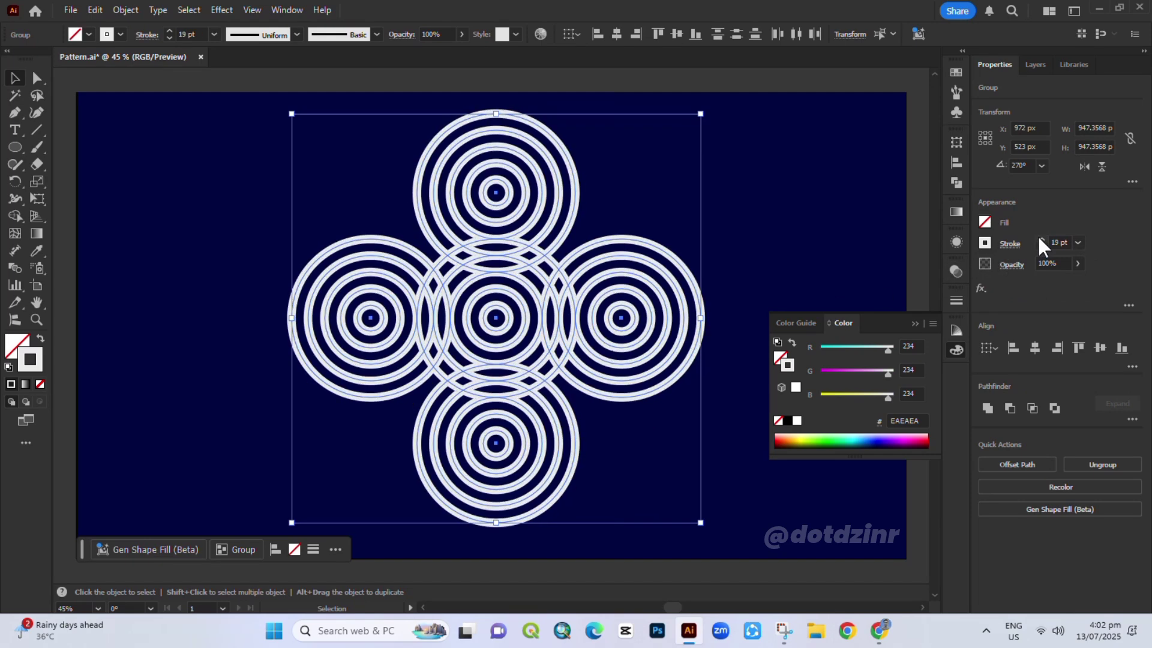
click(1039, 239)
click(1040, 239)
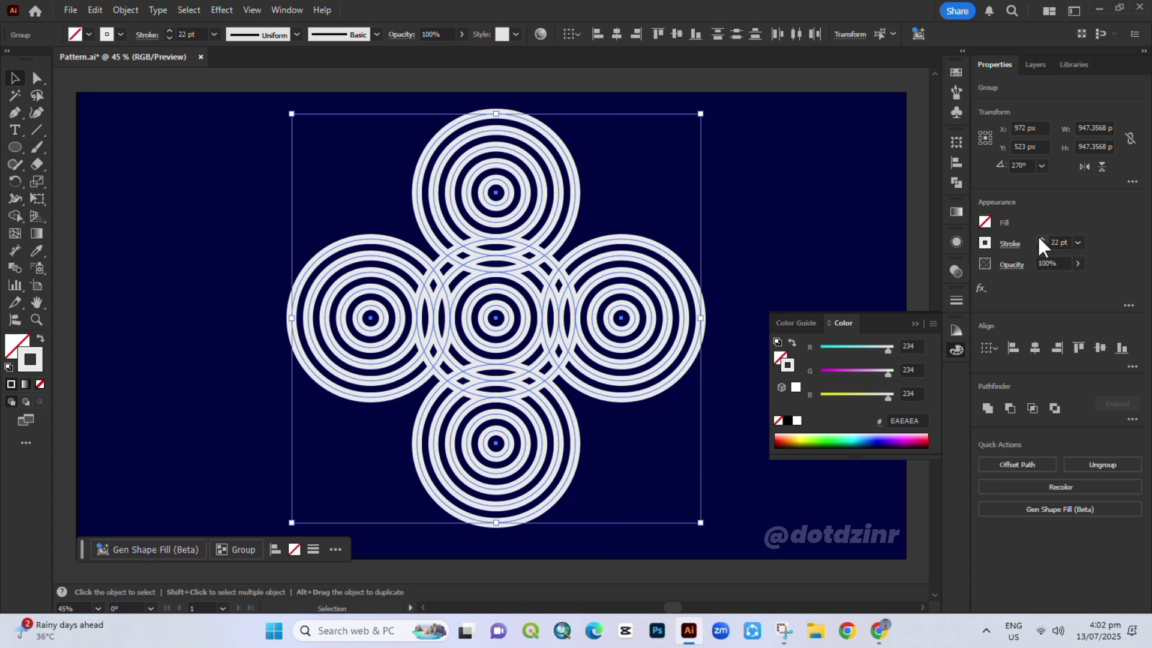
click(1040, 244)
click(1041, 245)
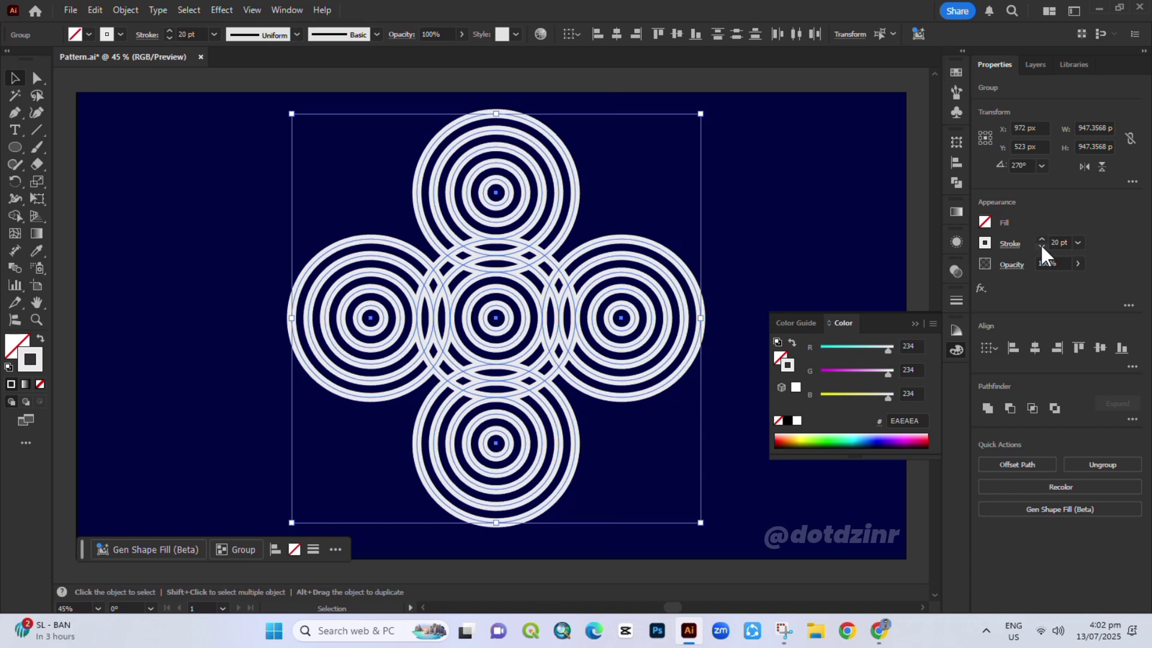
click(122, 13)
click(204, 224)
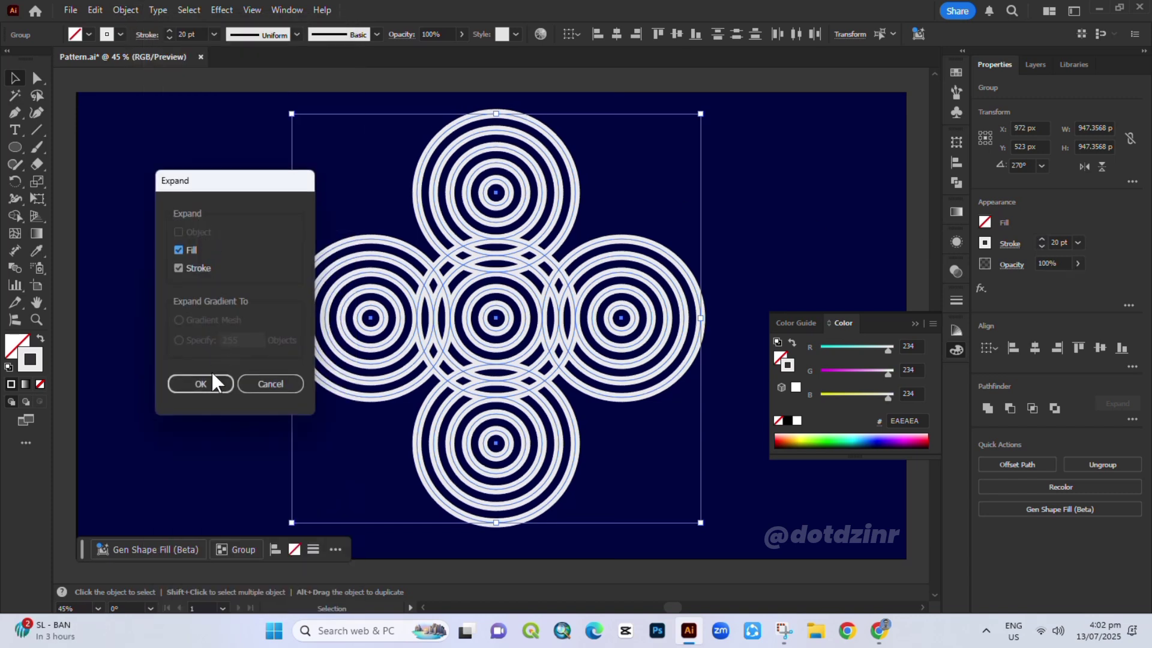
click(202, 385)
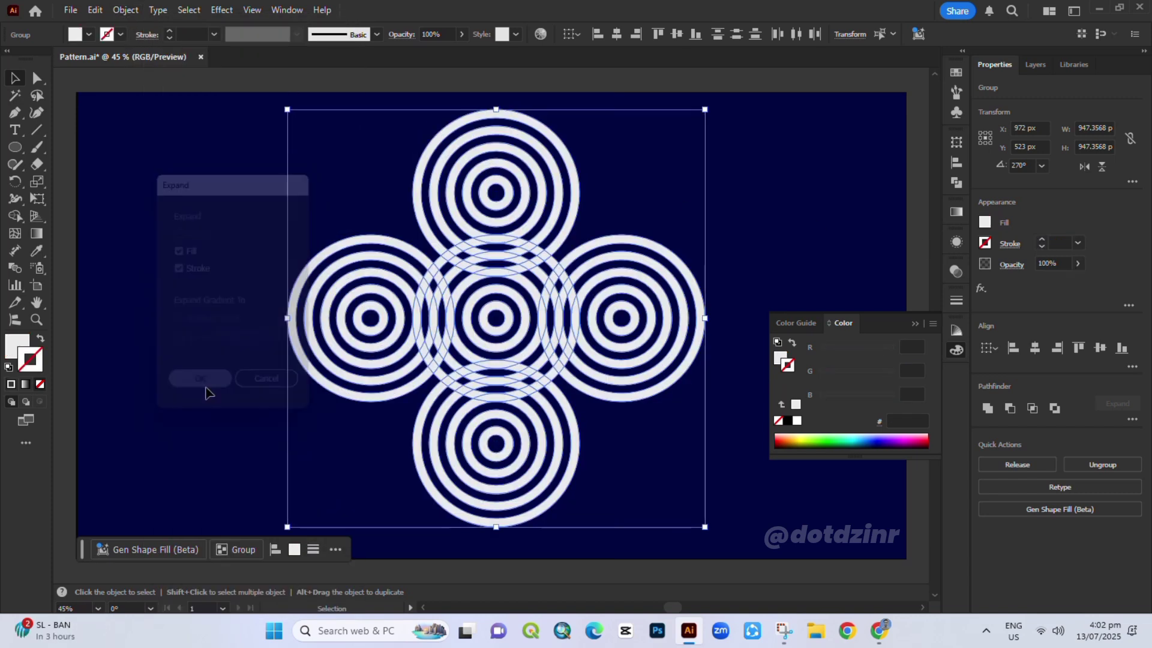
- Swap fill and stroke so the rings become outlines, and rotate the group 45° into an X
click(41, 338)
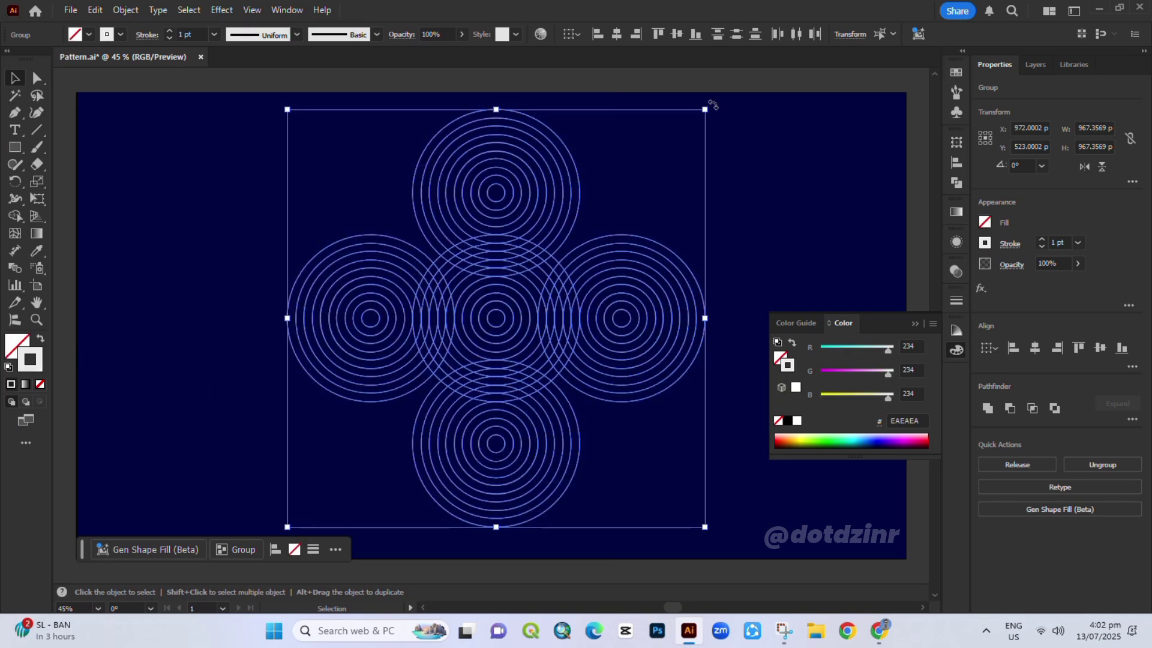
drag(712, 105, 774, 255)
click(513, 155)
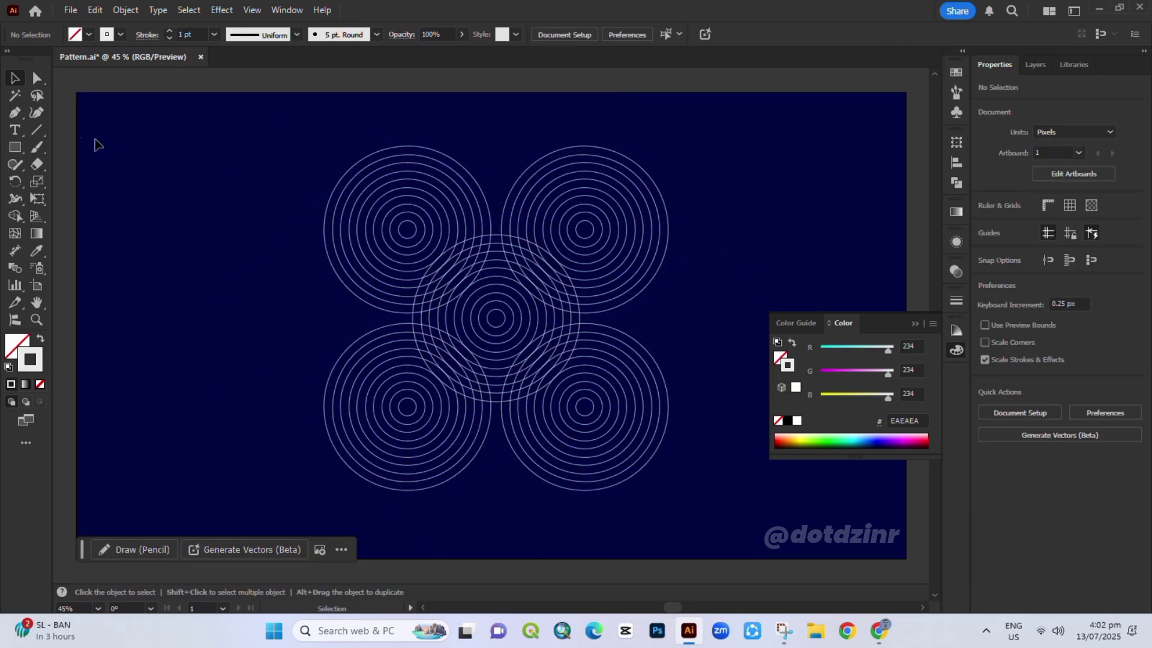
- Draw a 410.6 px square from the top-left ring centre to the bottom-right ring centre
drag(12, 143, 55, 146)
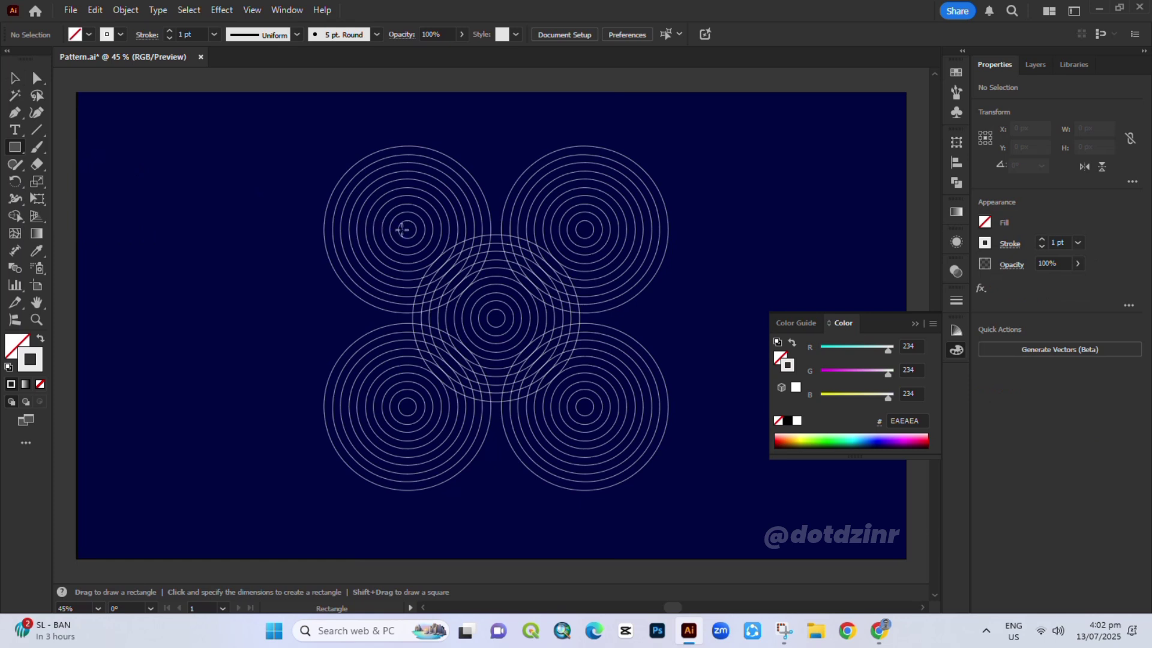
drag(408, 229, 583, 407)
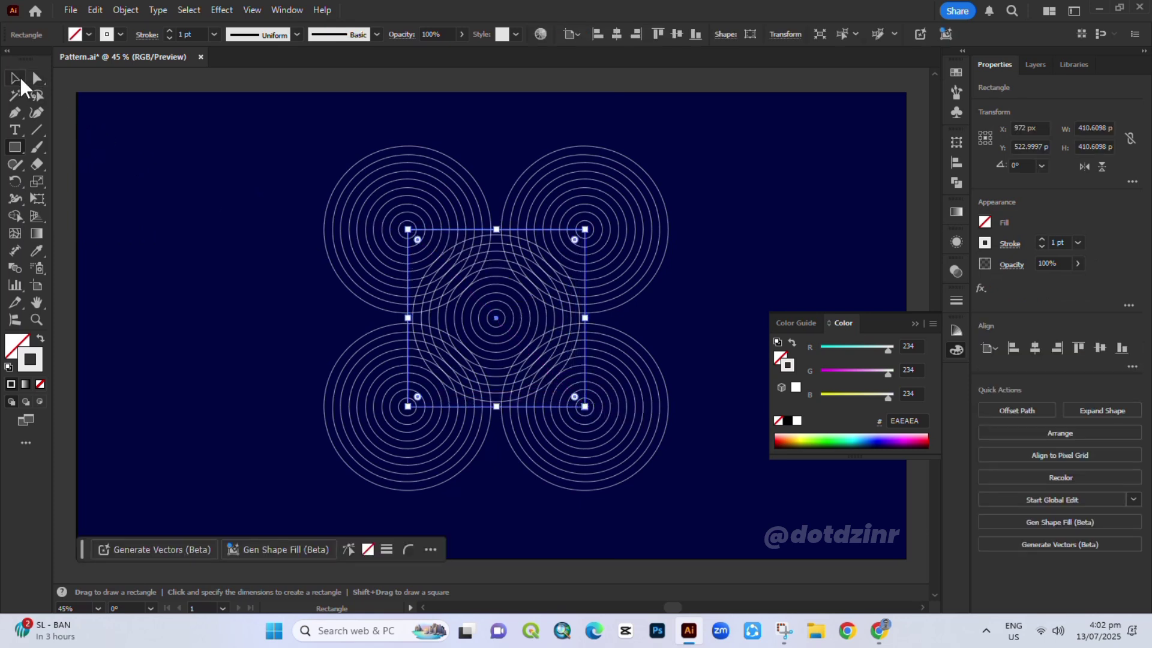
click(18, 79)
- Zoom in on the tile area and select the square together with all the rings
click(35, 320)
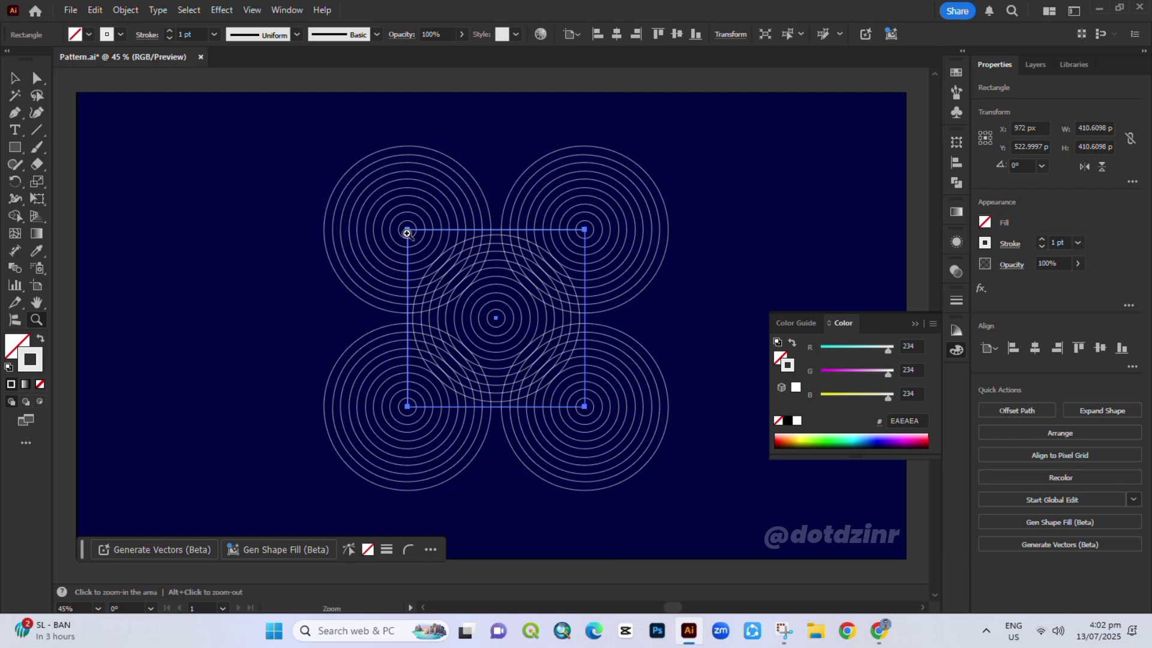
mouse_move(408, 232)
mouse_down()
mouse_move(527, 322)
mouse_move(539, 308)
mouse_move(401, 226)
mouse_up()
drag(432, 288, 474, 306)
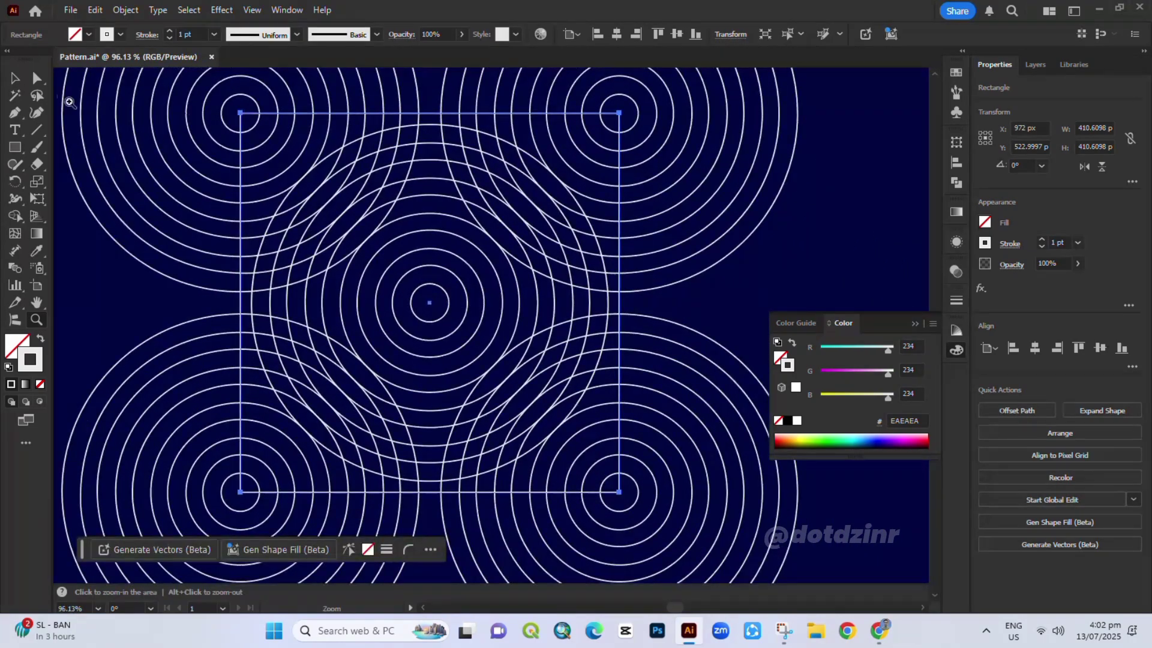
click(22, 80)
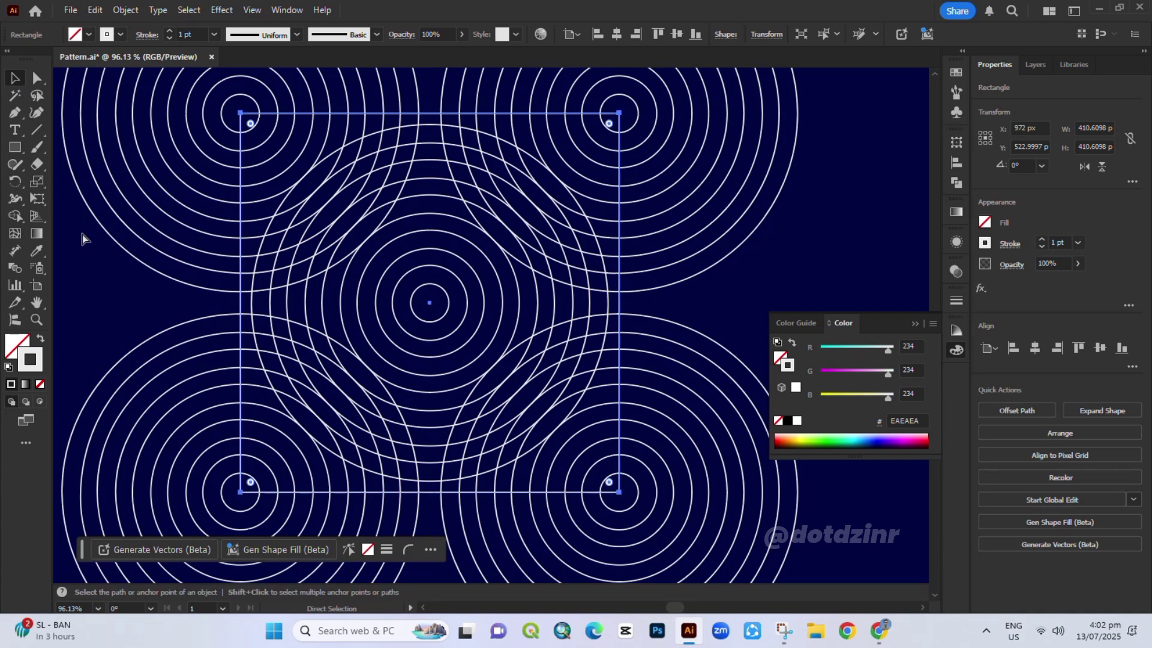
drag(73, 215, 670, 498)
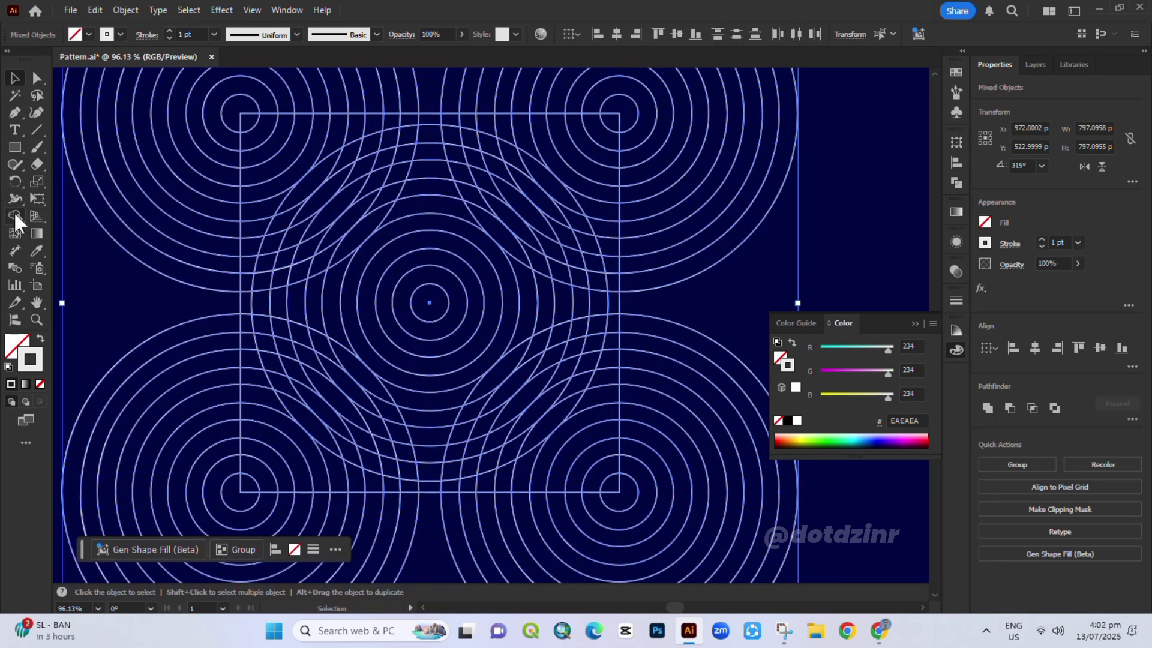
drag(15, 217, 63, 216)
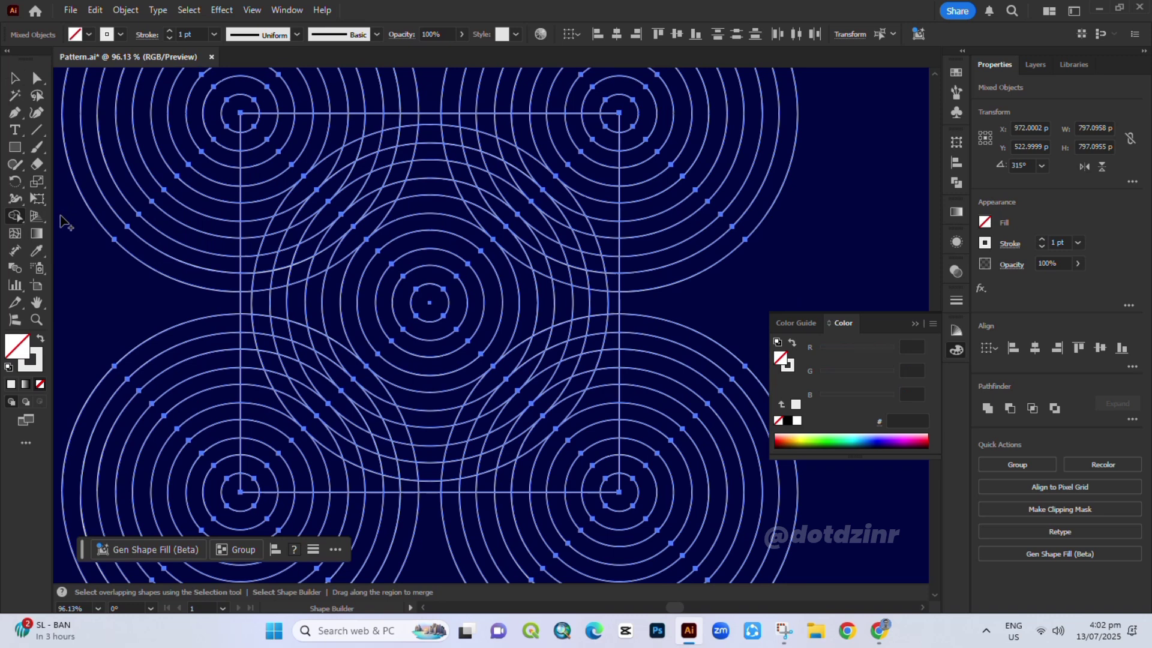
- Switch to a white fill and merge the upper and upper-right arc bands into white shapes
key(shift+x)
drag(522, 133, 584, 205)
mouse_move(487, 120)
mouse_down()
mouse_move(510, 191)
mouse_move(534, 214)
mouse_up()
drag(602, 248, 605, 251)
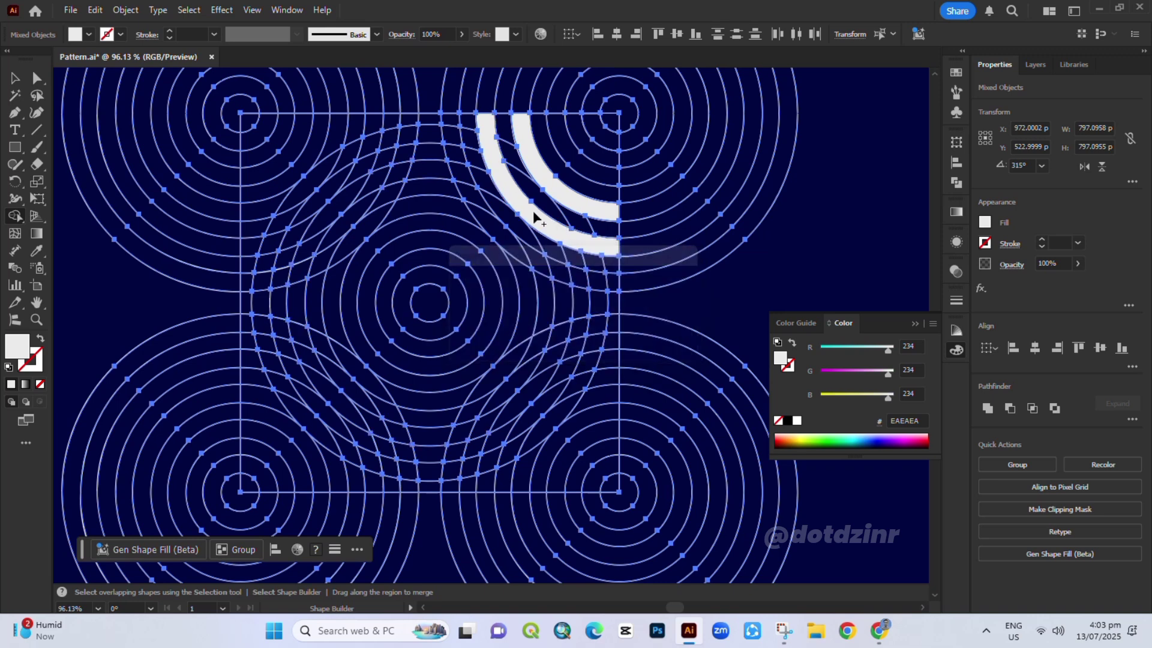
mouse_move(452, 120)
mouse_down()
mouse_move(477, 209)
mouse_move(506, 242)
mouse_move(613, 287)
mouse_up()
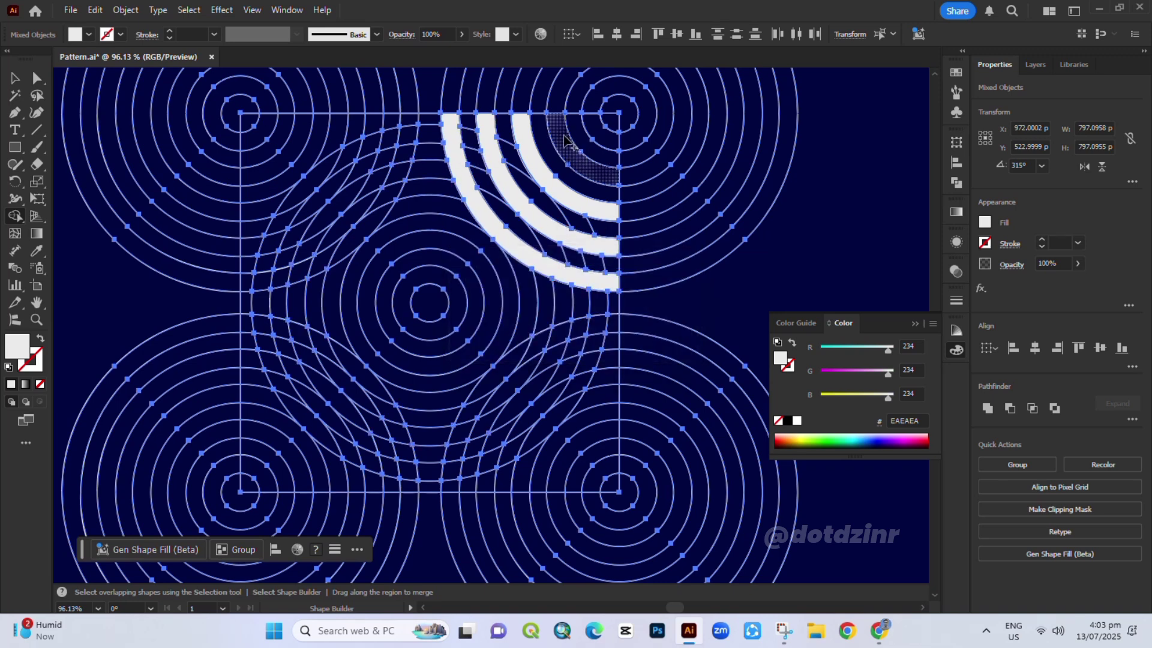
click(564, 140)
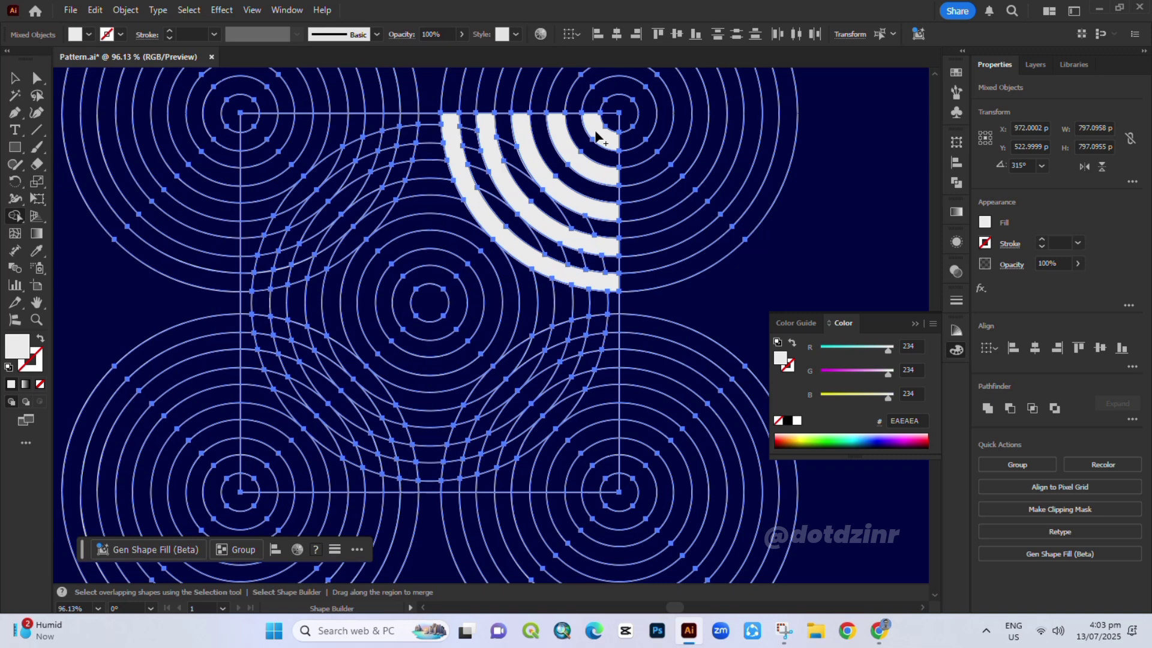
mouse_move(401, 138)
mouse_down()
mouse_move(363, 148)
mouse_move(318, 183)
mouse_up()
drag(284, 225, 261, 310)
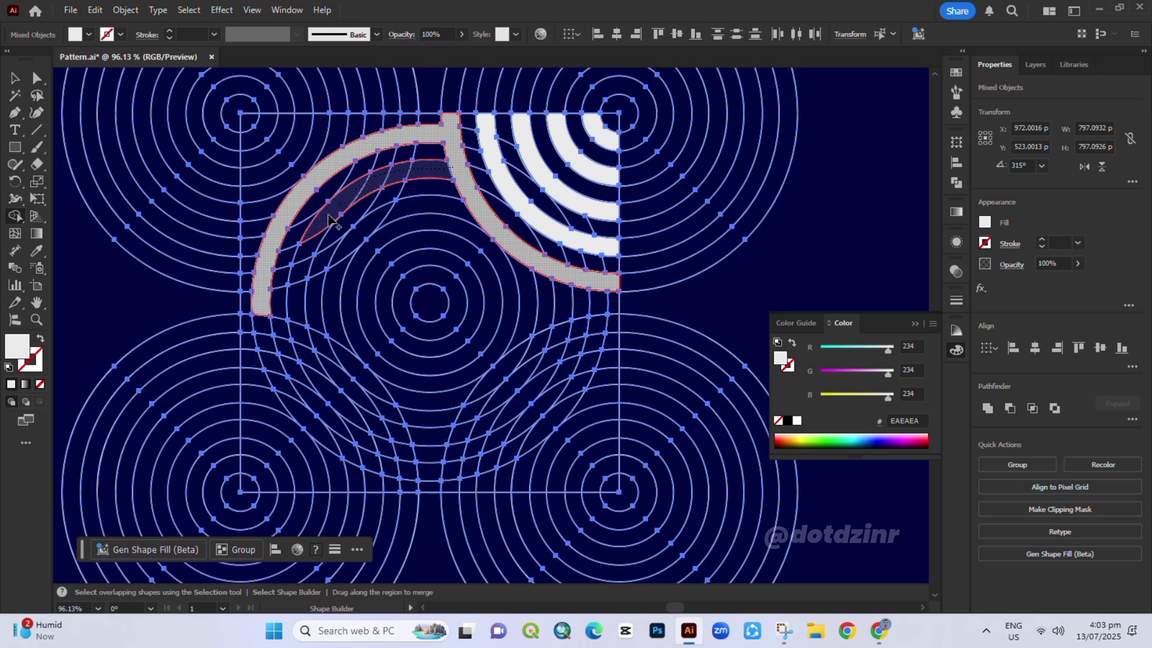
drag(303, 277, 300, 287)
mouse_move(384, 180)
mouse_down()
mouse_move(400, 210)
mouse_move(354, 252)
mouse_move(341, 289)
mouse_up()
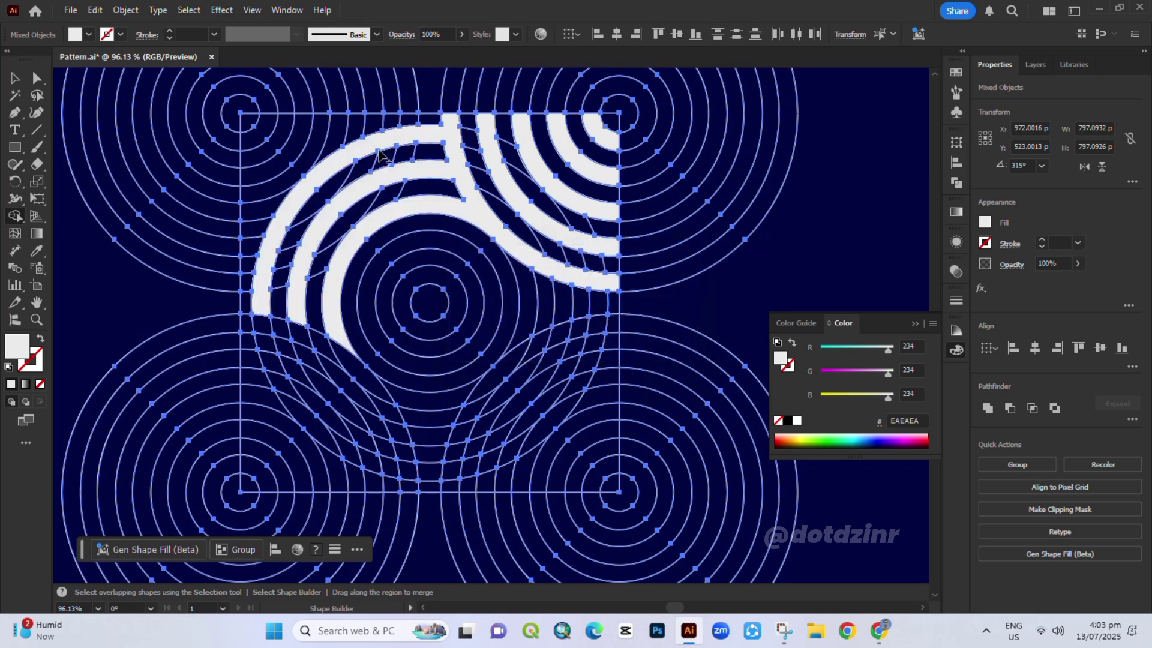
click(331, 150)
- Merge the small left and top-left gaps and the lower-left arc bands into the white shape
drag(294, 198, 255, 211)
click(376, 123)
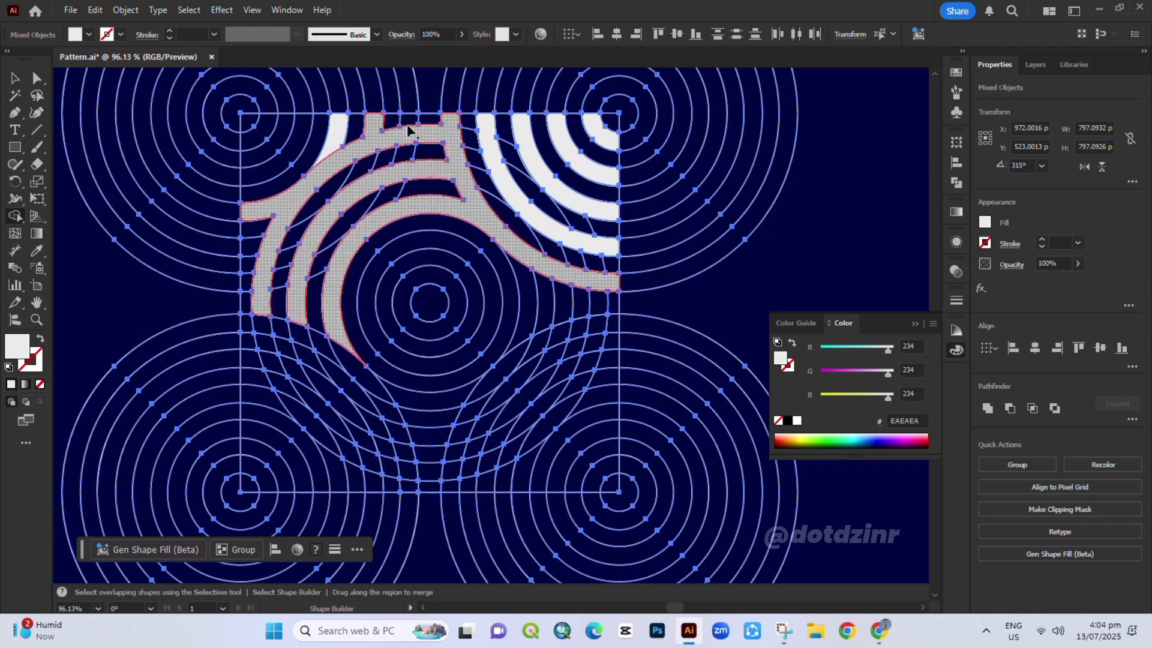
click(411, 121)
click(288, 257)
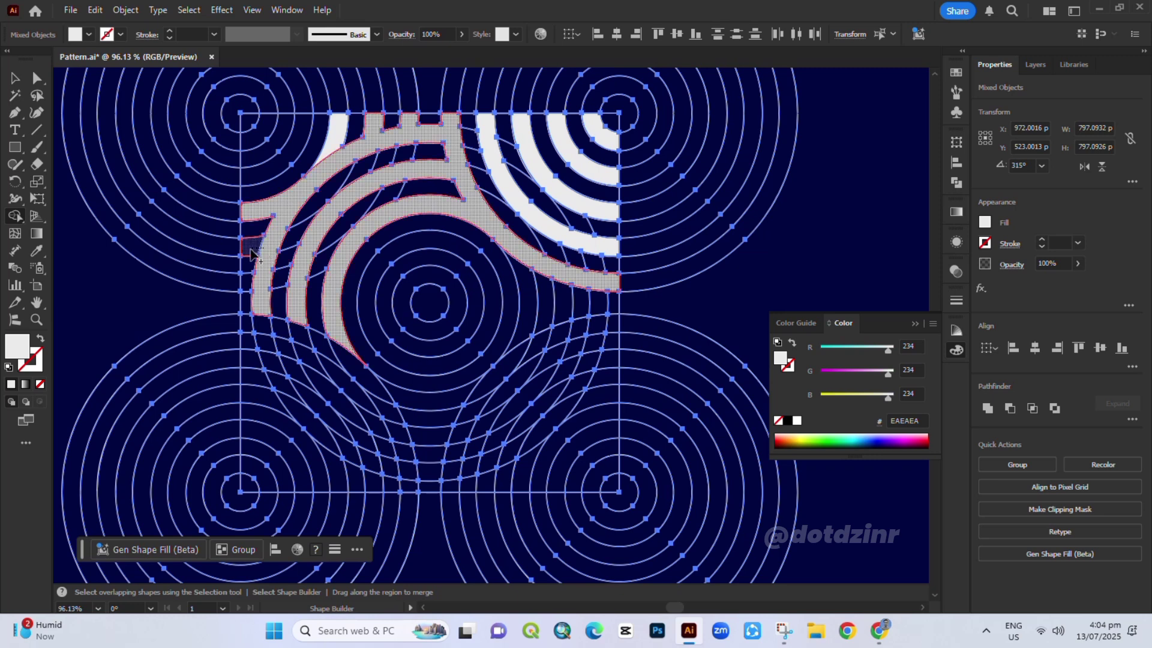
drag(252, 255, 255, 299)
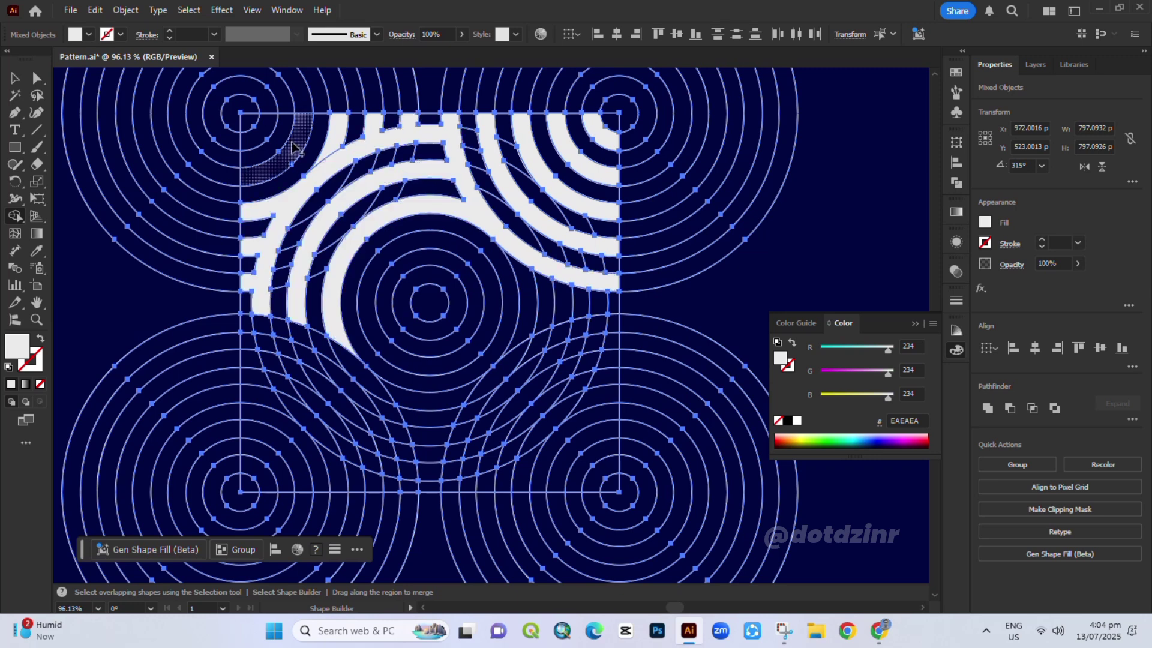
click(292, 147)
click(268, 135)
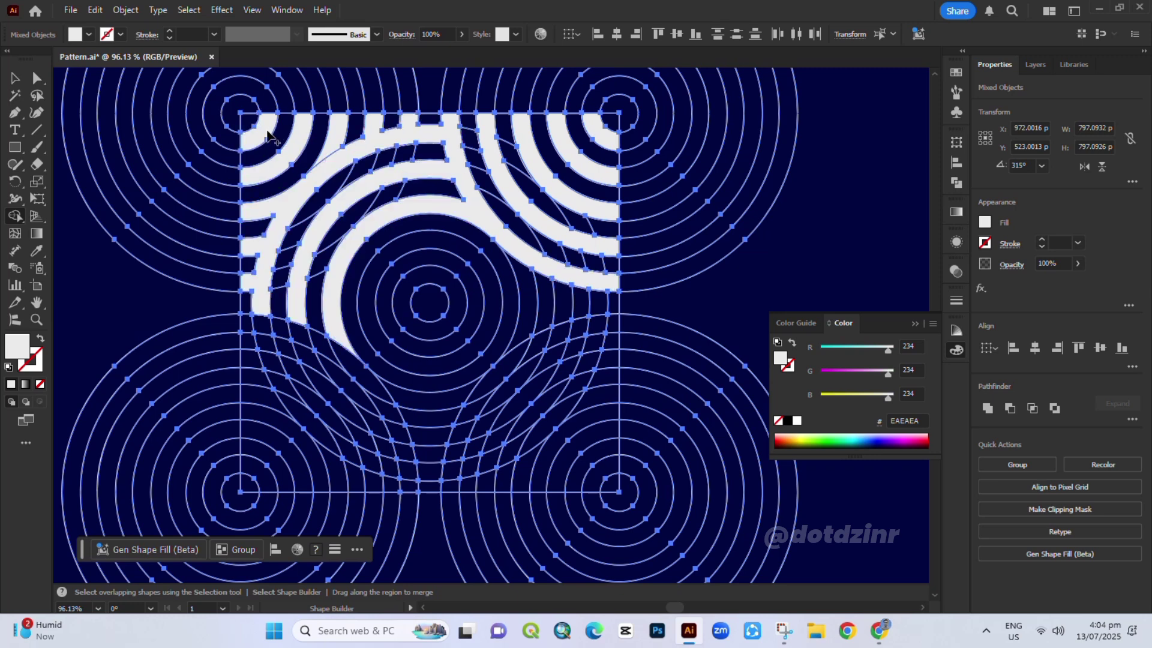
mouse_move(346, 351)
mouse_down()
mouse_move(380, 390)
mouse_move(456, 404)
mouse_move(517, 352)
mouse_up()
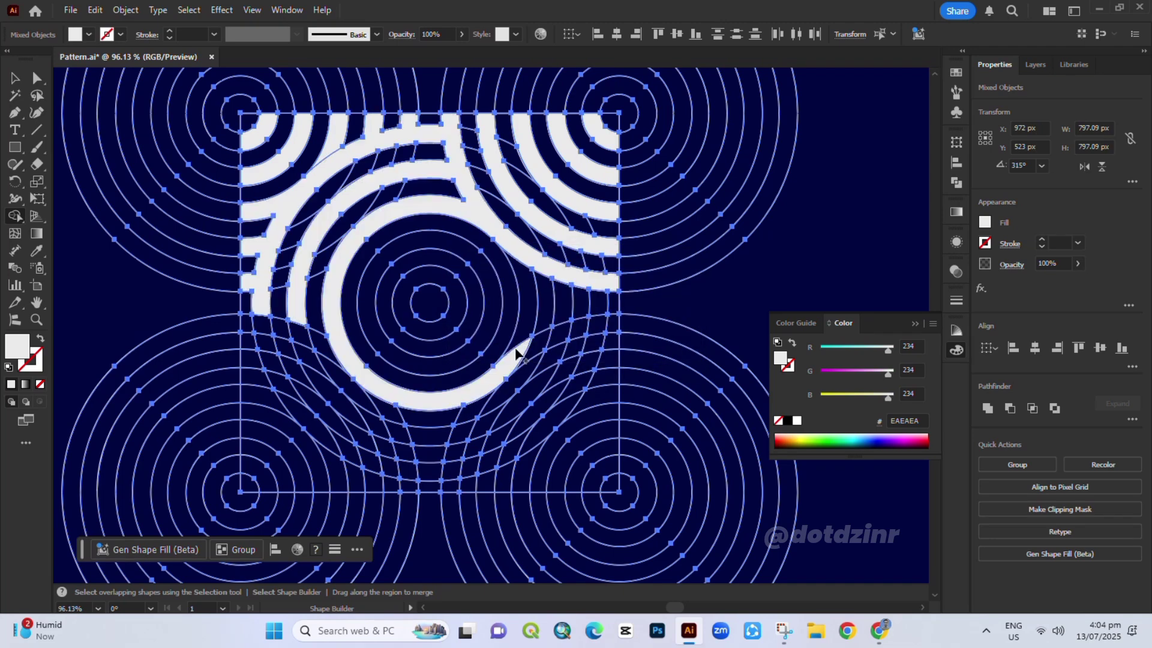
click(531, 279)
mouse_move(296, 316)
mouse_down()
mouse_move(328, 391)
mouse_move(383, 426)
mouse_move(434, 438)
mouse_move(520, 412)
mouse_up()
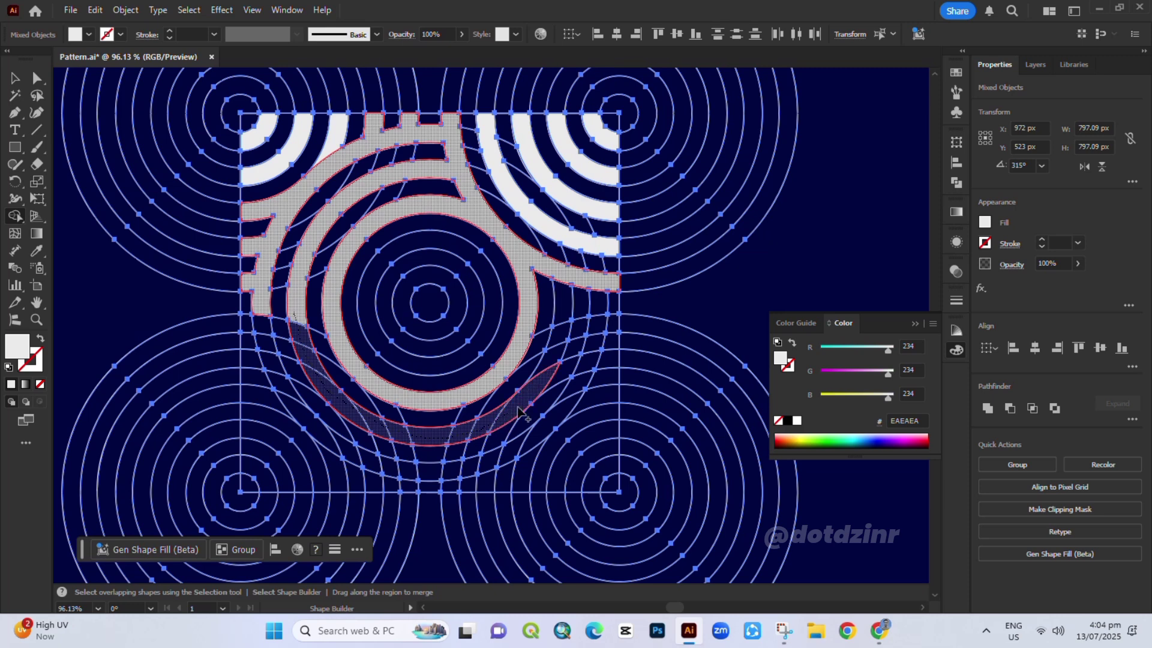
drag(555, 365, 566, 284)
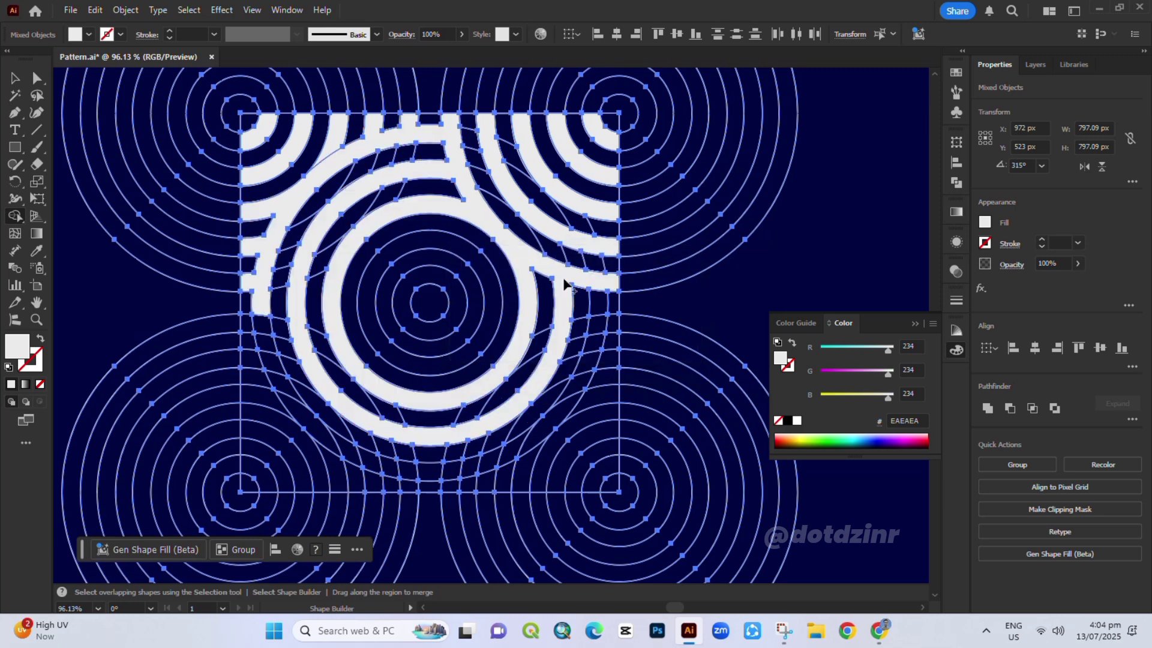
mouse_move(251, 286)
mouse_down()
mouse_move(298, 409)
mouse_move(324, 440)
mouse_up()
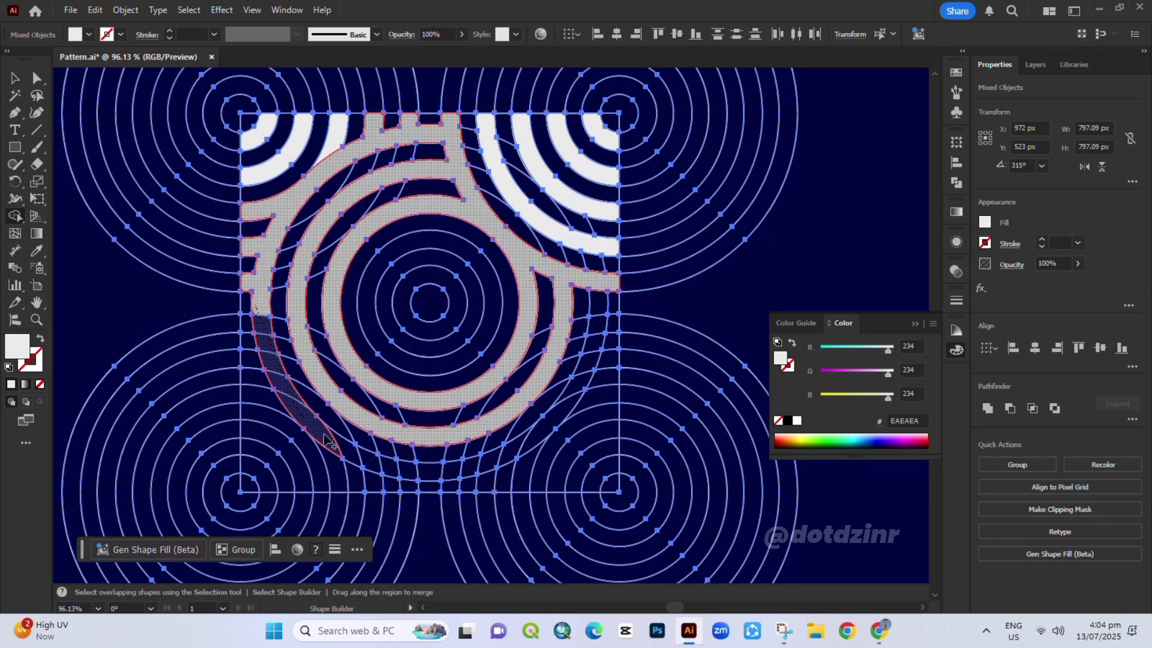
- Merge the lower-right band, bottom notches, crescents and the two inner rings into the white shape
mouse_move(396, 468)
mouse_down()
mouse_move(498, 460)
mouse_move(520, 446)
mouse_move(585, 354)
mouse_move(592, 292)
mouse_move(597, 337)
mouse_move(575, 407)
mouse_up()
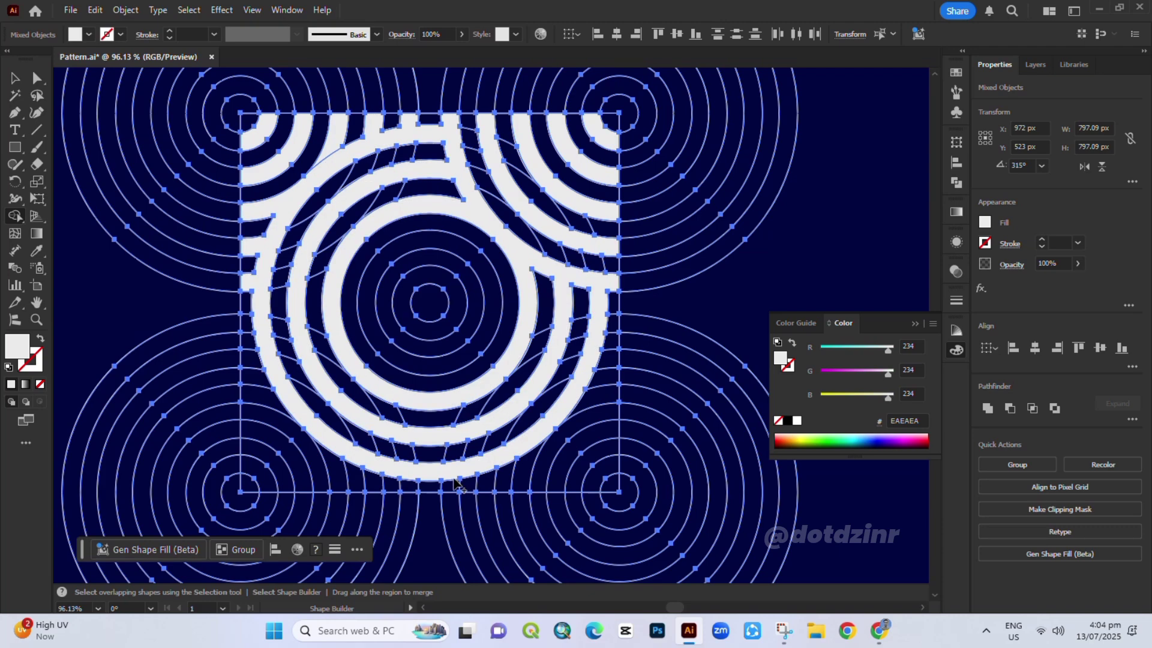
drag(457, 482, 489, 486)
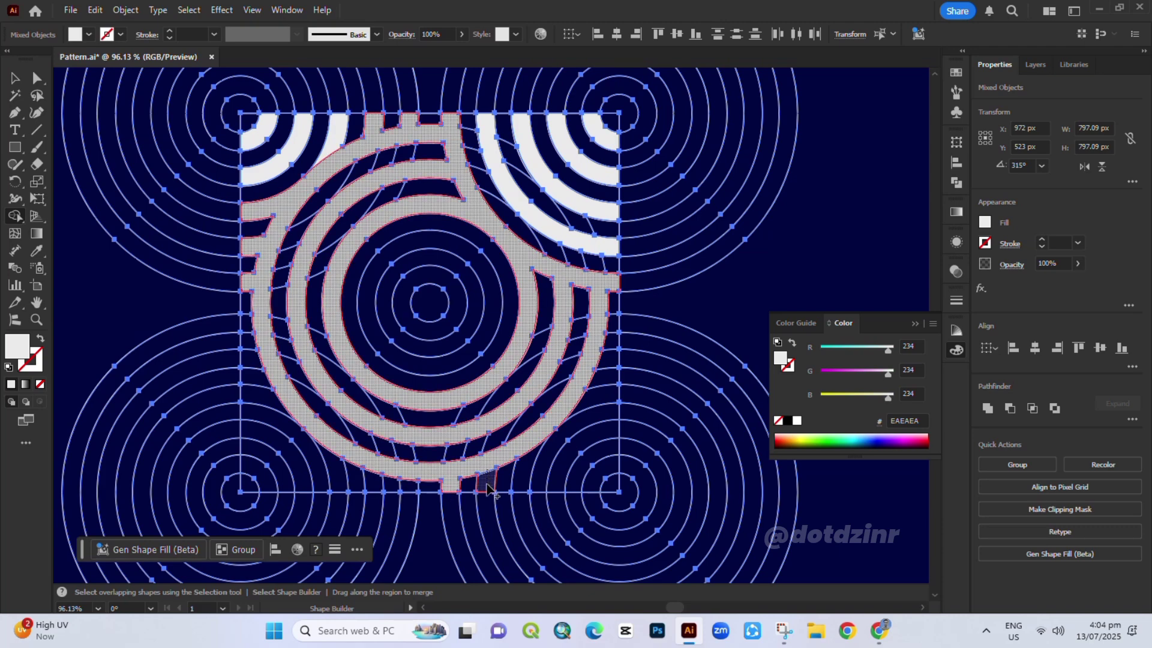
drag(531, 451, 523, 477)
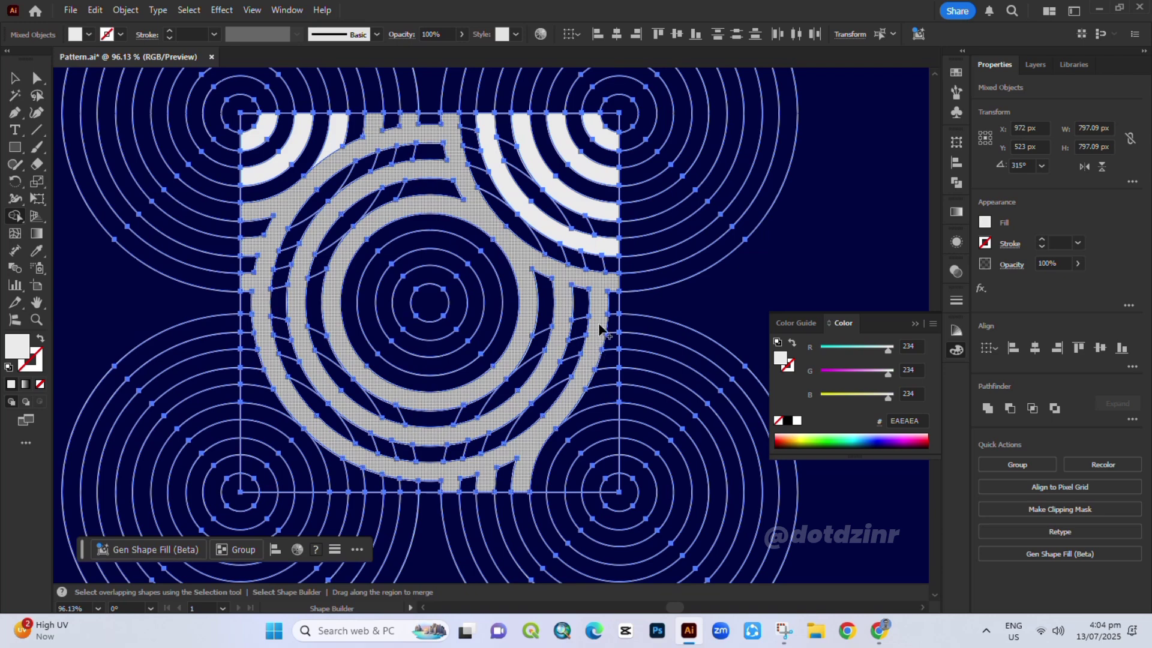
drag(601, 328, 601, 367)
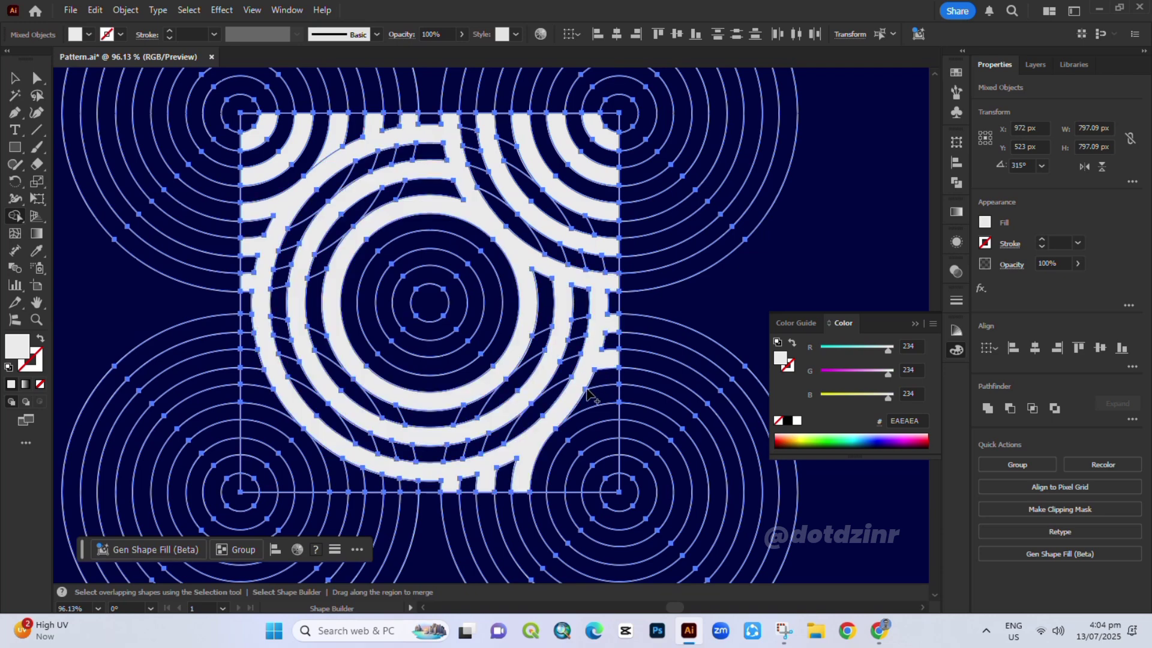
click(594, 433)
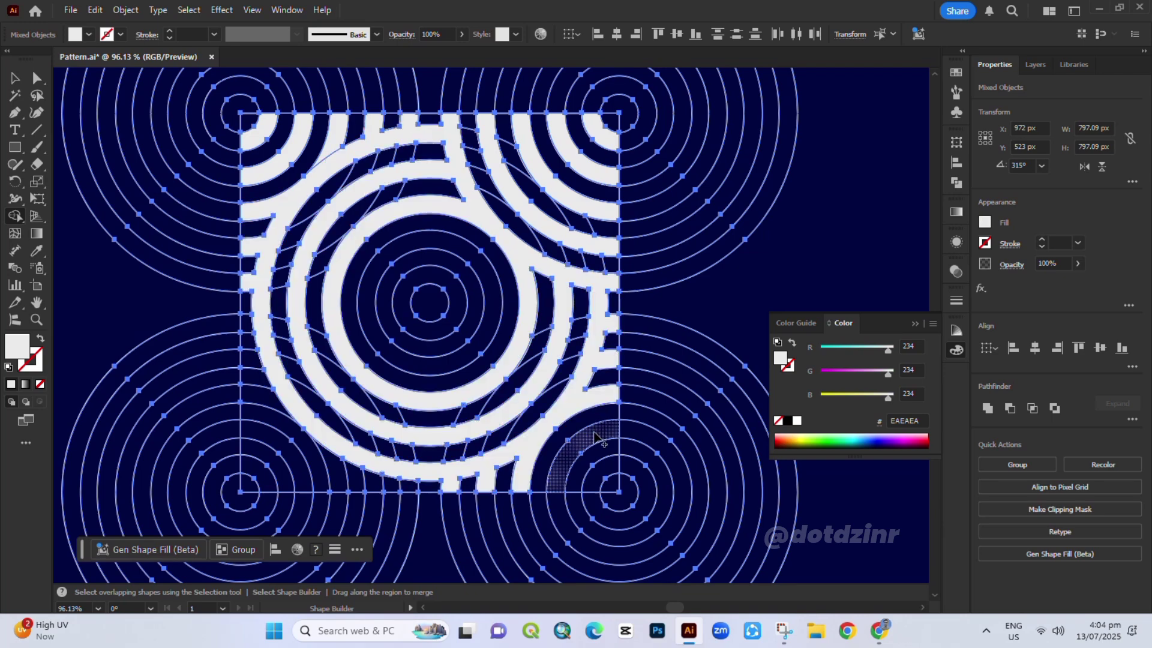
click(602, 474)
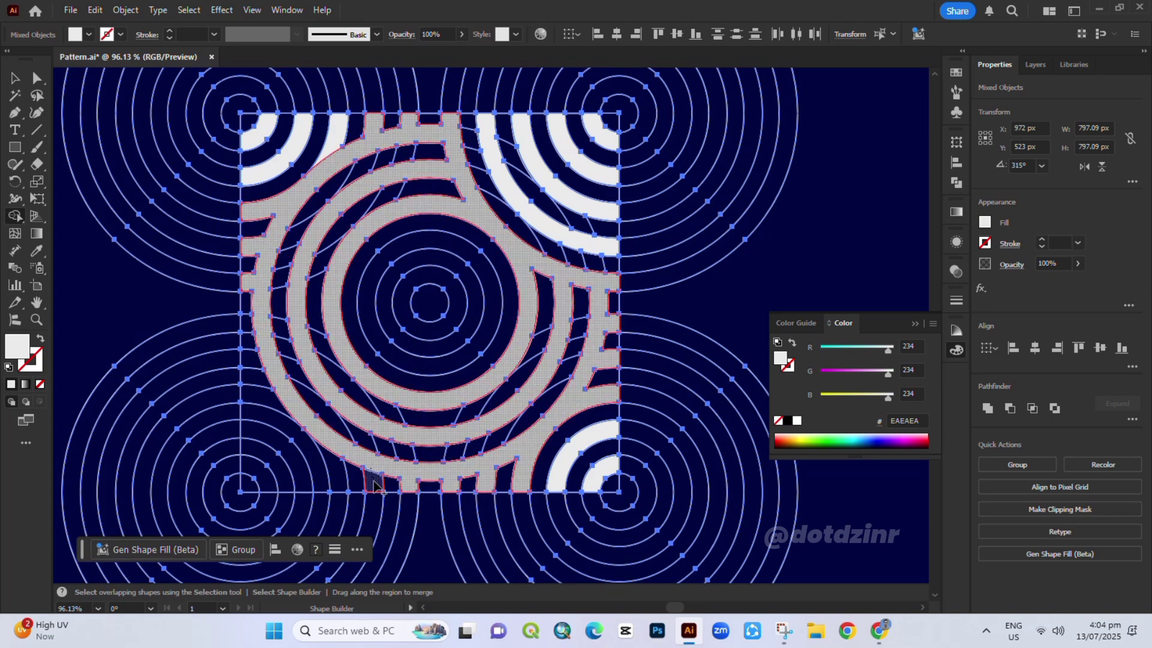
click(336, 471)
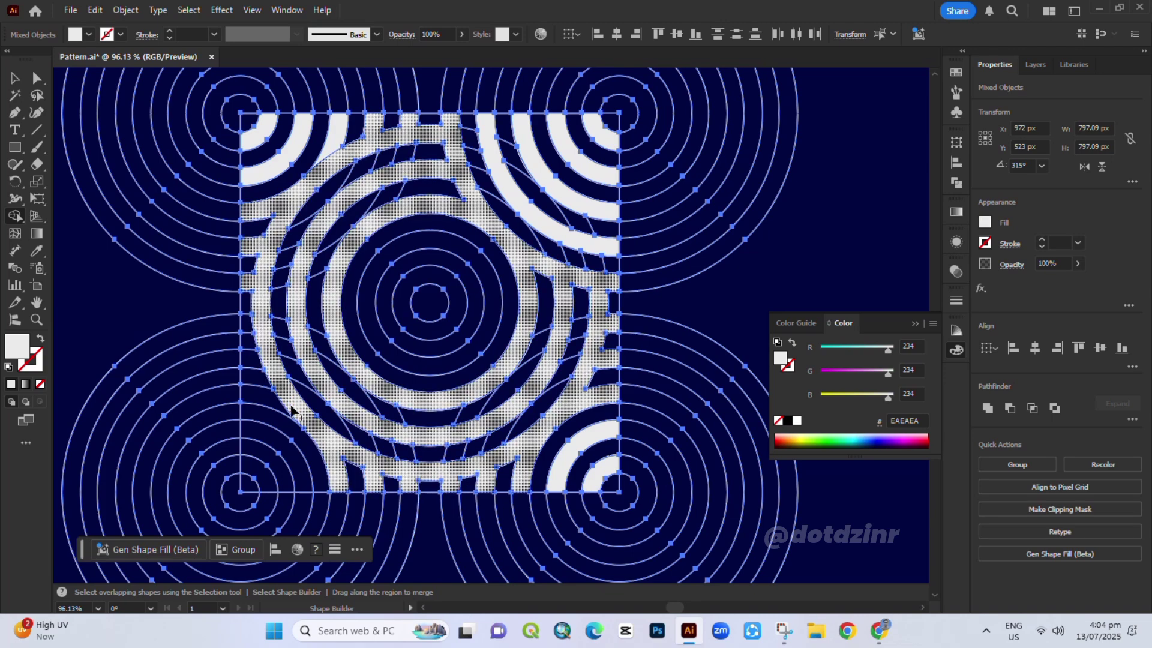
click(249, 327)
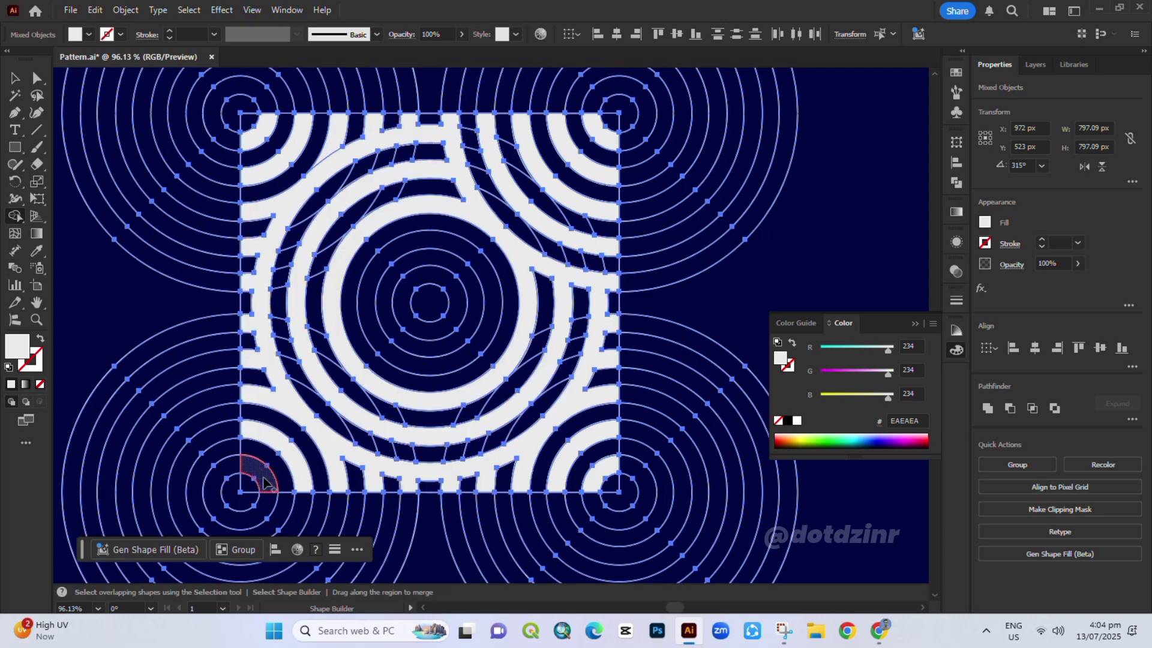
click(371, 307)
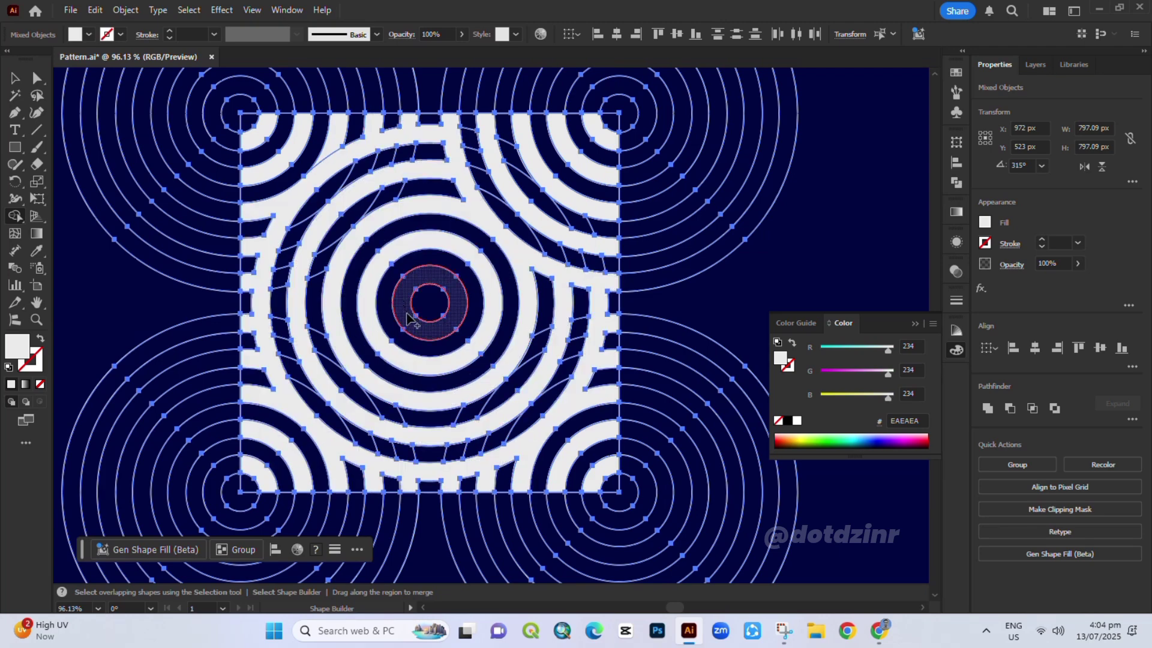
click(408, 314)
- Magic Wand the white shapes and cut them, then delete all leftover outline circles
click(15, 78)
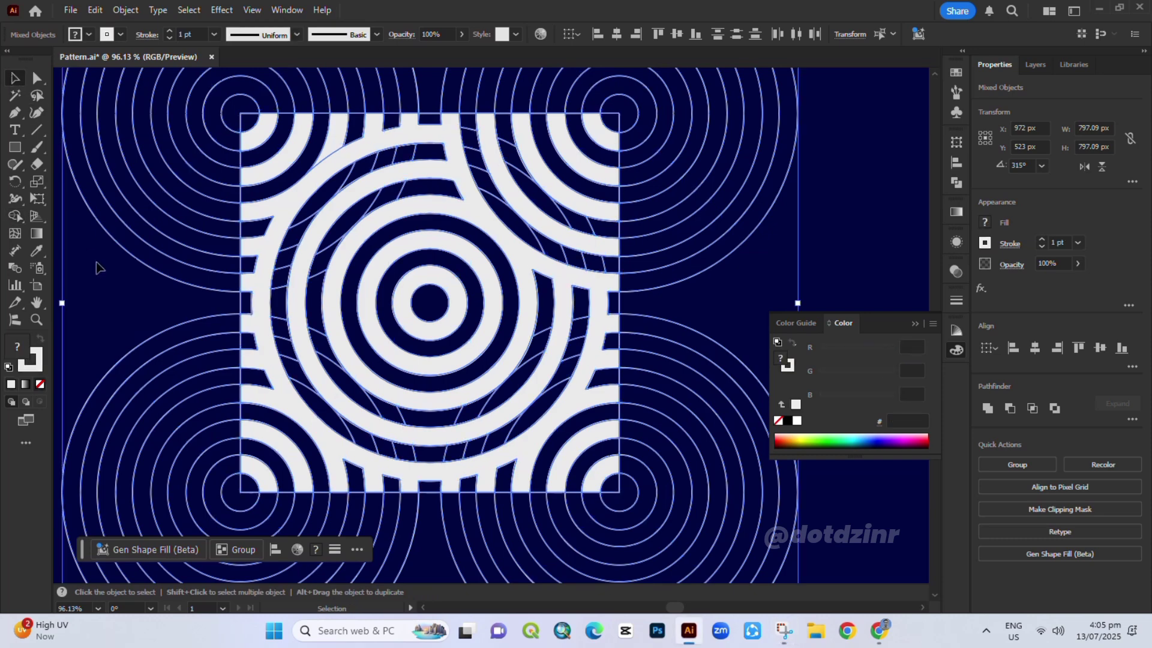
click(95, 262)
click(15, 95)
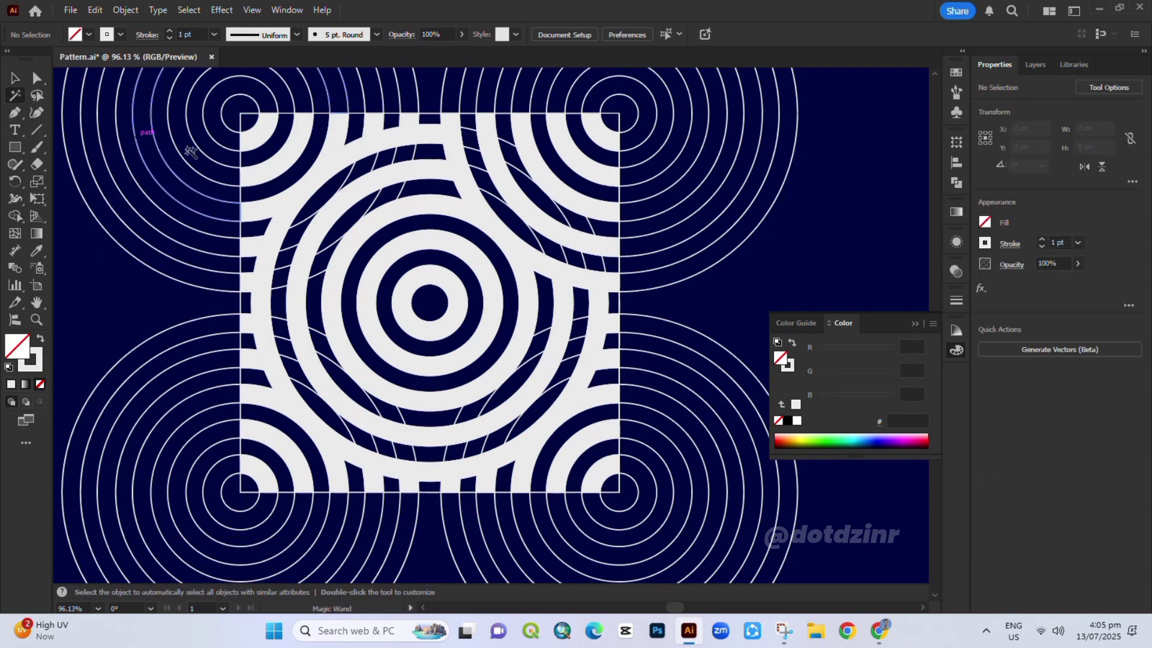
click(337, 155)
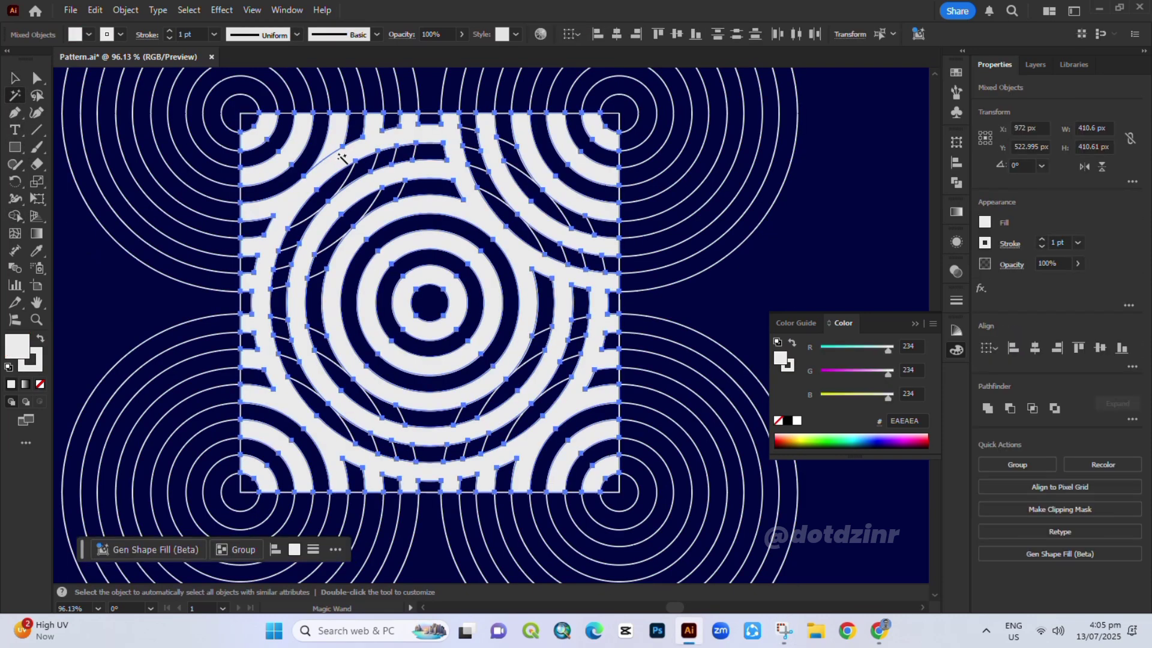
click(16, 79)
right_click(282, 144)
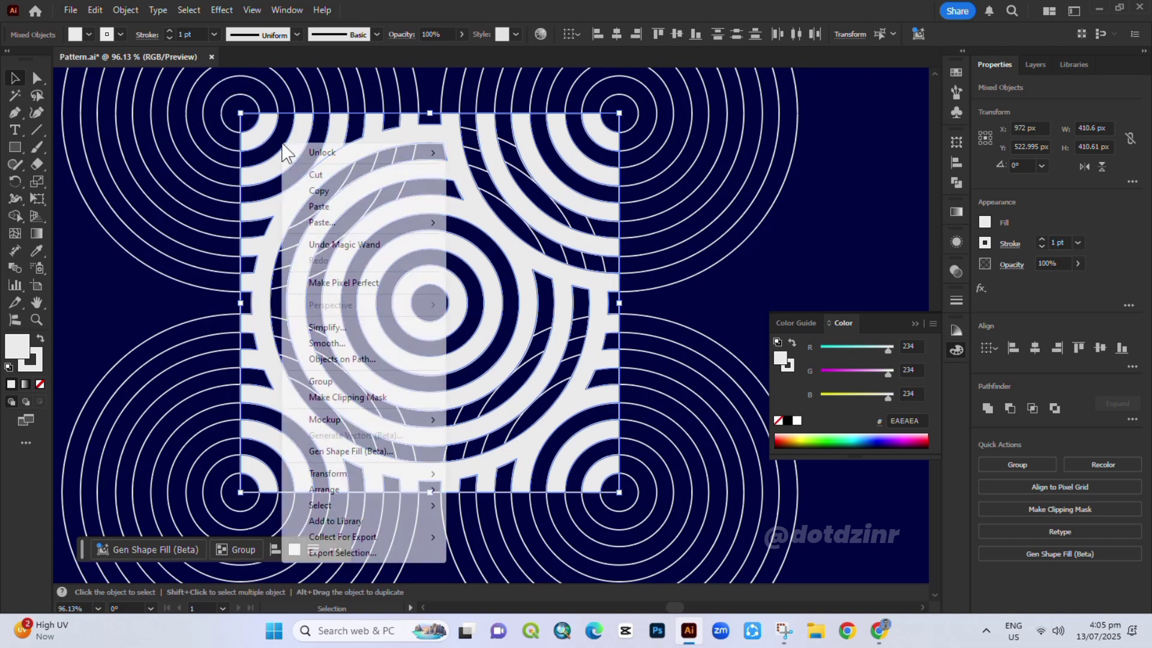
click(318, 175)
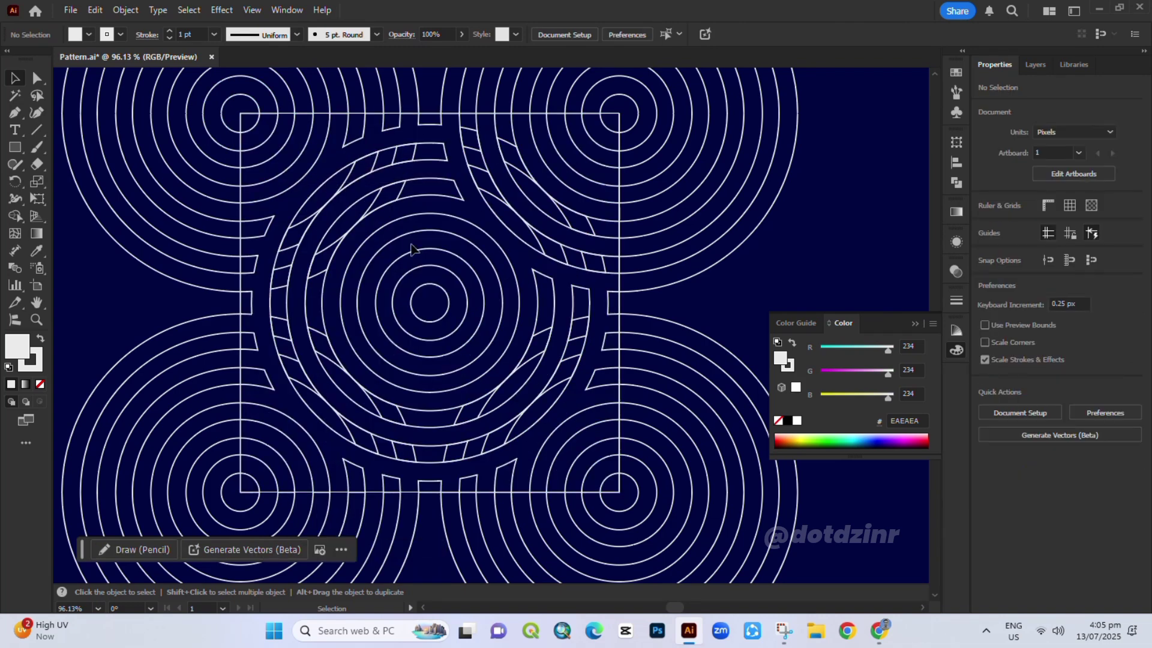
key(ctrl+0)
drag(290, 126, 713, 533)
key(Delete)
- Paste the white tile in front with no stroke, group it, and shrink it into the top-left corner
right_click(281, 206)
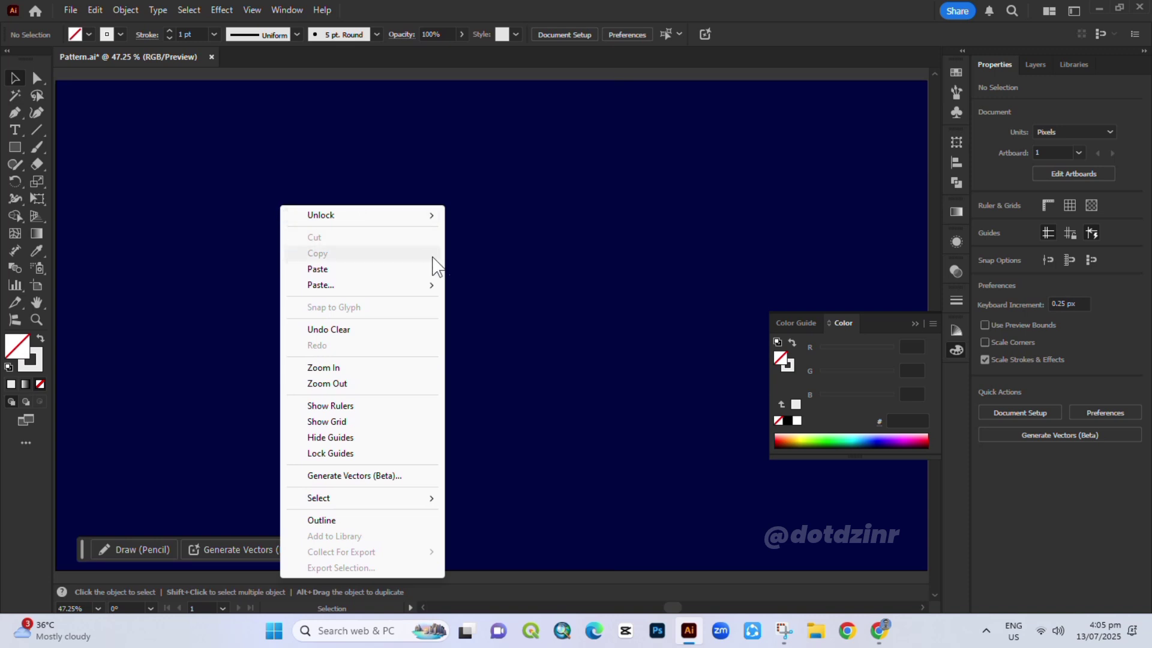
mouse_move(437, 294)
click(473, 286)
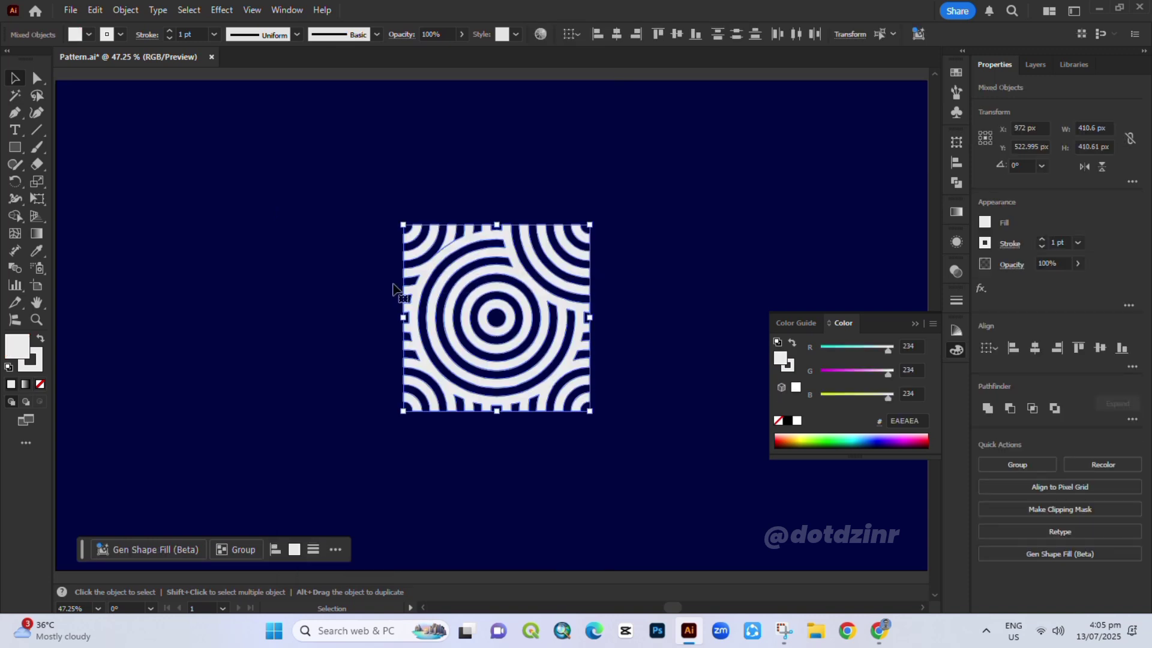
click(40, 384)
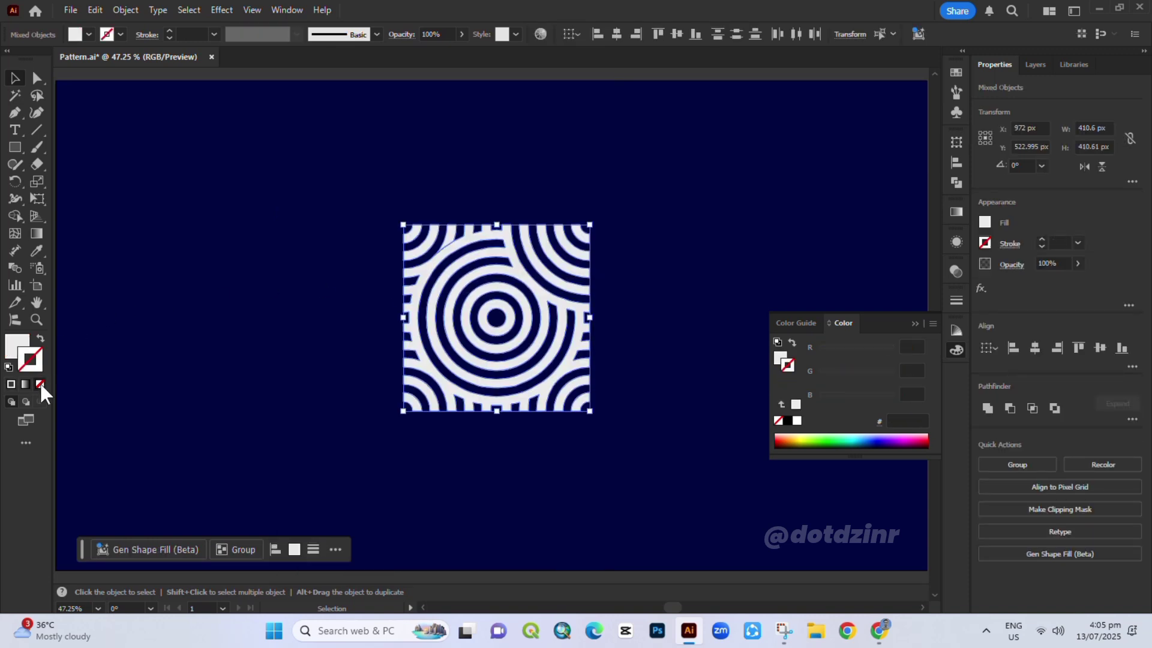
right_click(418, 267)
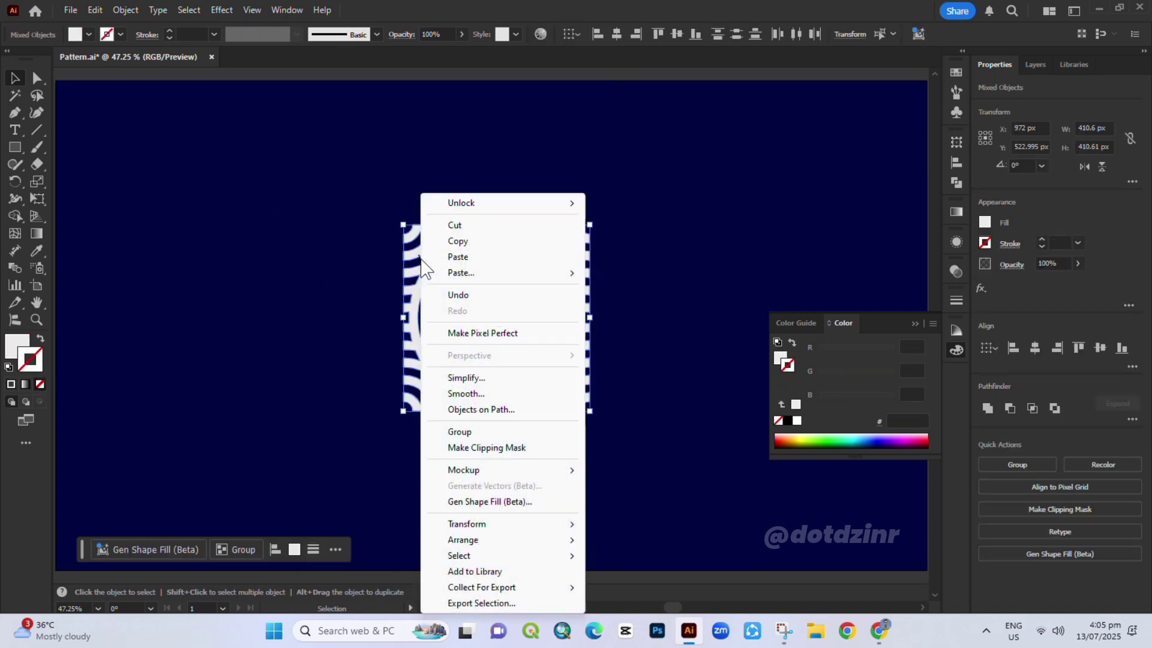
click(462, 432)
drag(491, 327, 174, 198)
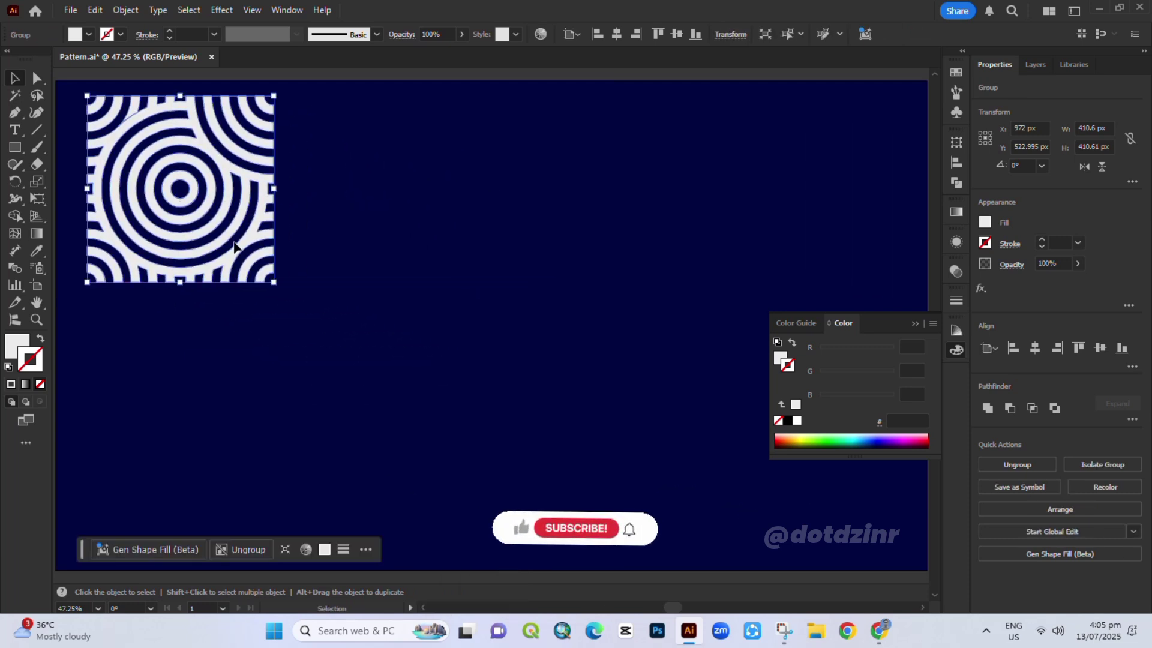
drag(272, 281, 178, 182)
- Repeat the tile rightward with Ctrl+D to form a row, then copy the row downward to fill the artboard
drag(180, 164, 262, 165)
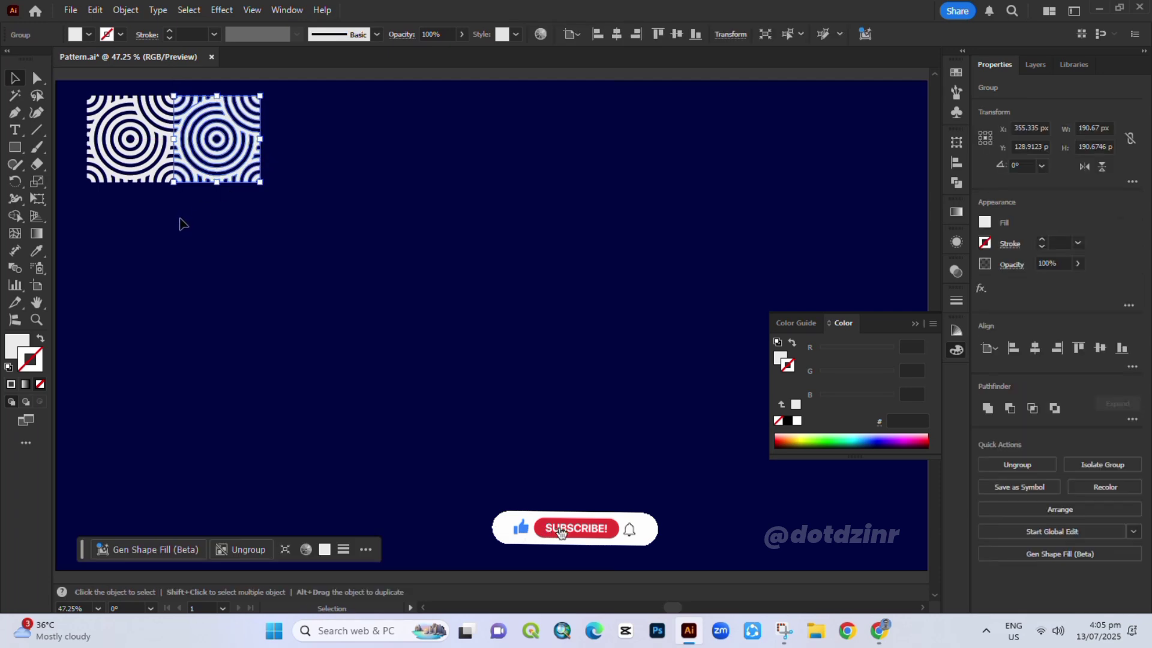
key(ctrl+d)
key(ctrl+d)
key(ctrl+d)
key(ctrl+d)
key(ctrl+d)
key(ctrl+d)
key(ctrl+d)
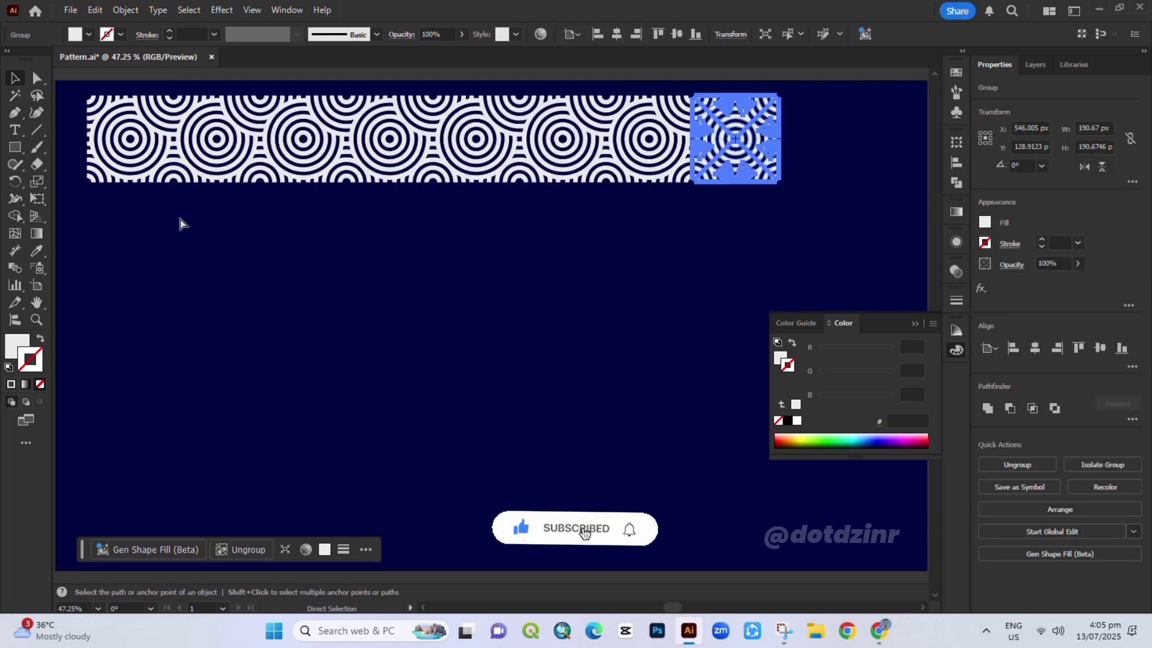
key(ctrl+a)
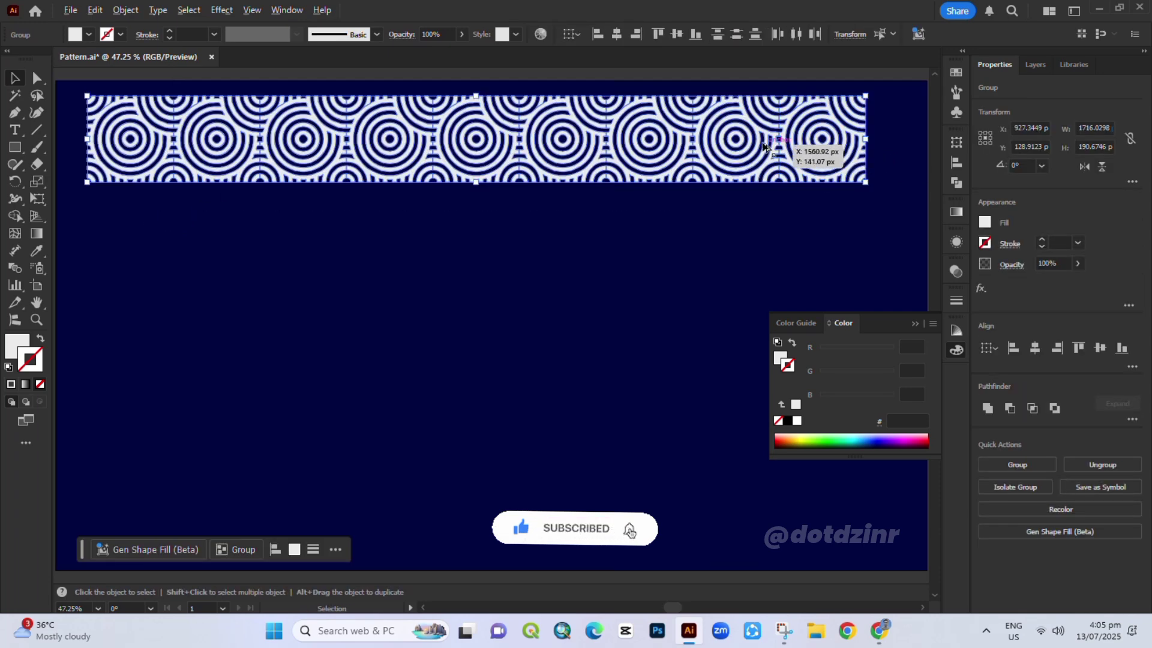
drag(770, 150, 768, 235)
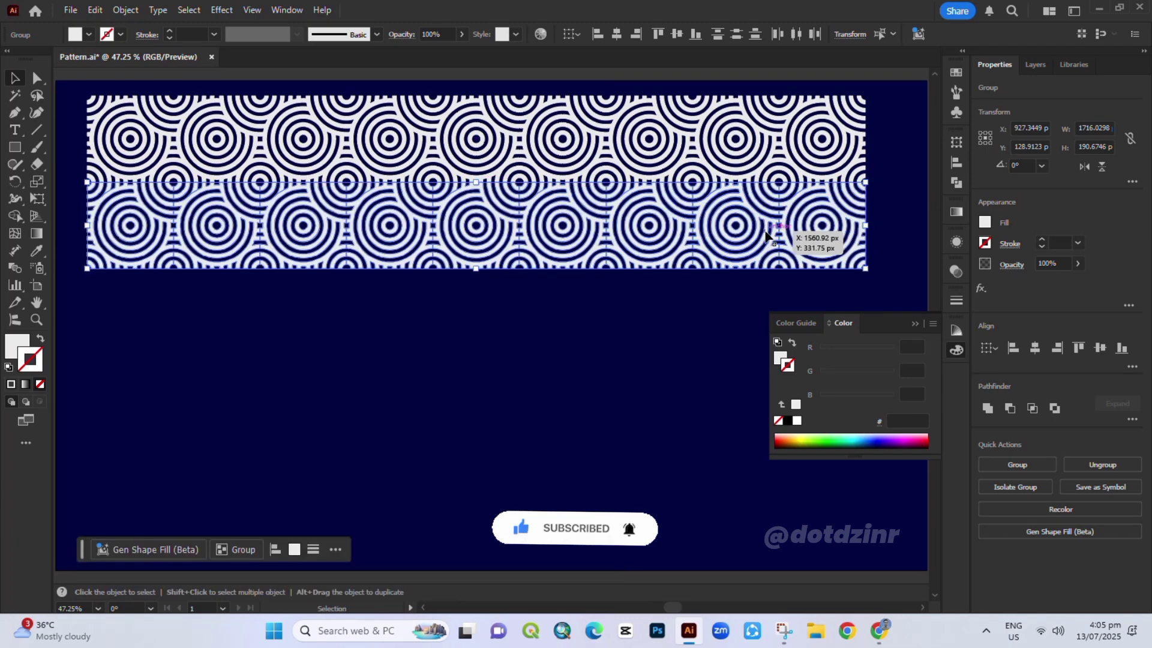
key(ctrl+d)
key(ctrl+d)
key(ctrl+d)
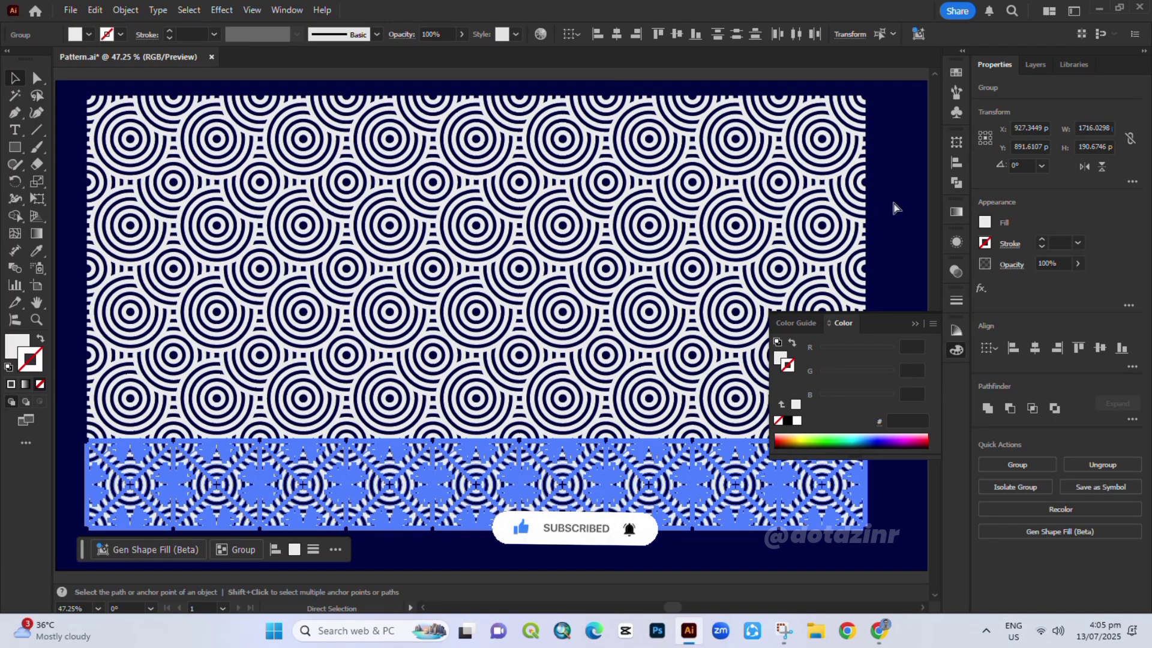
click(897, 206)
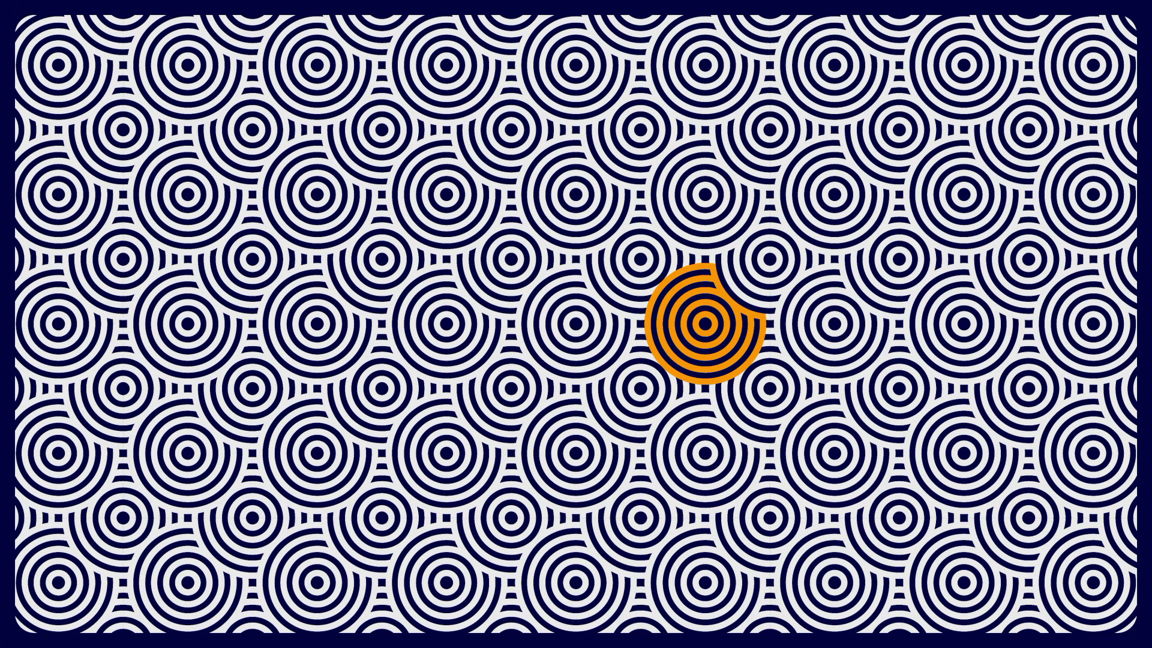